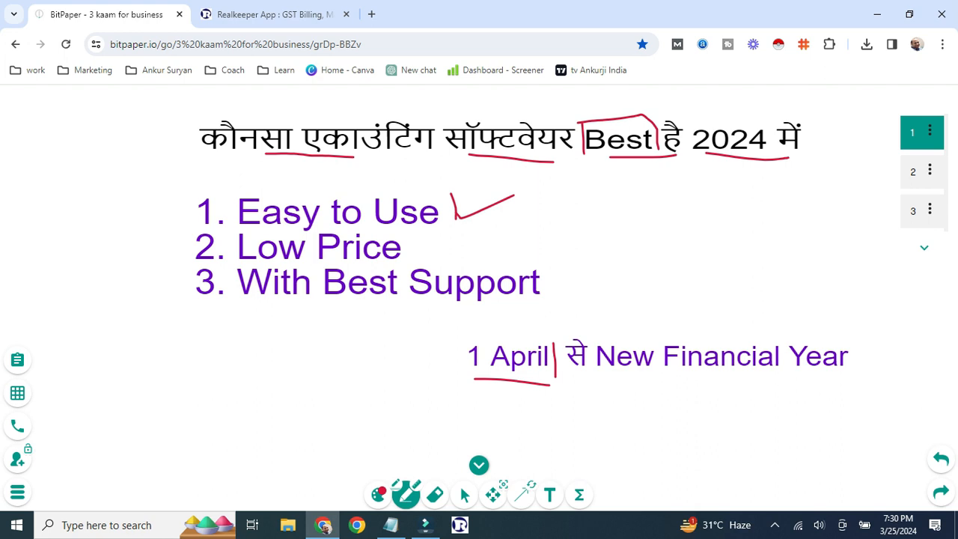
- On page 1, mark Price, then underline, bracket and tick 'Best Support' in red; go to page 2
mouse_move(386, 259)
left_mouse_down()
mouse_move(411, 262)
mouse_move(400, 254)
left_mouse_up()
left_click_drag(383, 304, 545, 302)
mouse_move(421, 263)
left_mouse_down()
mouse_move(554, 268)
mouse_move(546, 301)
left_mouse_up()
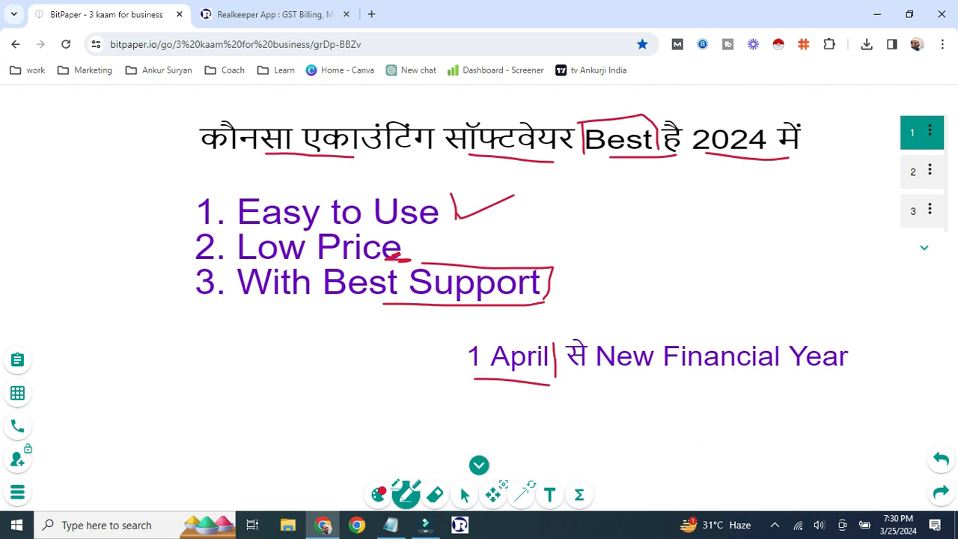
left_click_drag(548, 289, 581, 276)
left_click(914, 171)
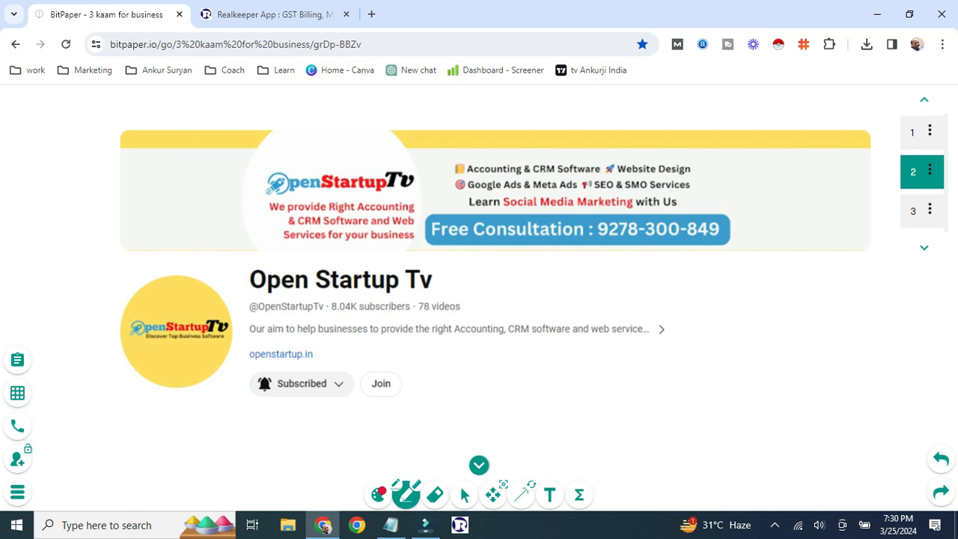
- Circle the Subscribed badge and underline Website and Services on the banner, then go to page 3
mouse_move(333, 371)
left_mouse_down()
mouse_move(252, 386)
mouse_move(343, 385)
mouse_move(339, 372)
mouse_move(367, 369)
mouse_move(389, 352)
left_mouse_up()
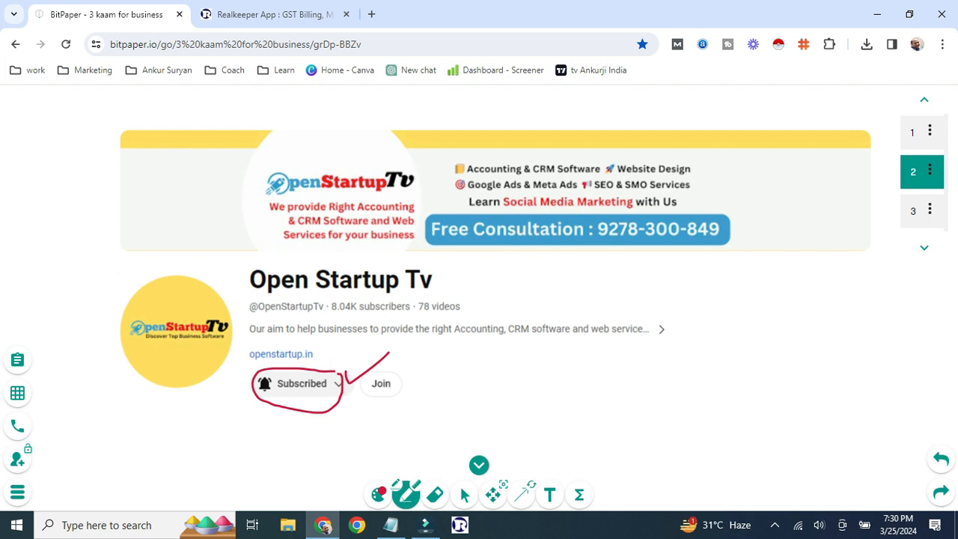
left_click_drag(632, 172, 656, 173)
mouse_move(649, 190)
left_mouse_down()
mouse_move(700, 192)
mouse_move(698, 201)
left_mouse_up()
left_click(924, 247)
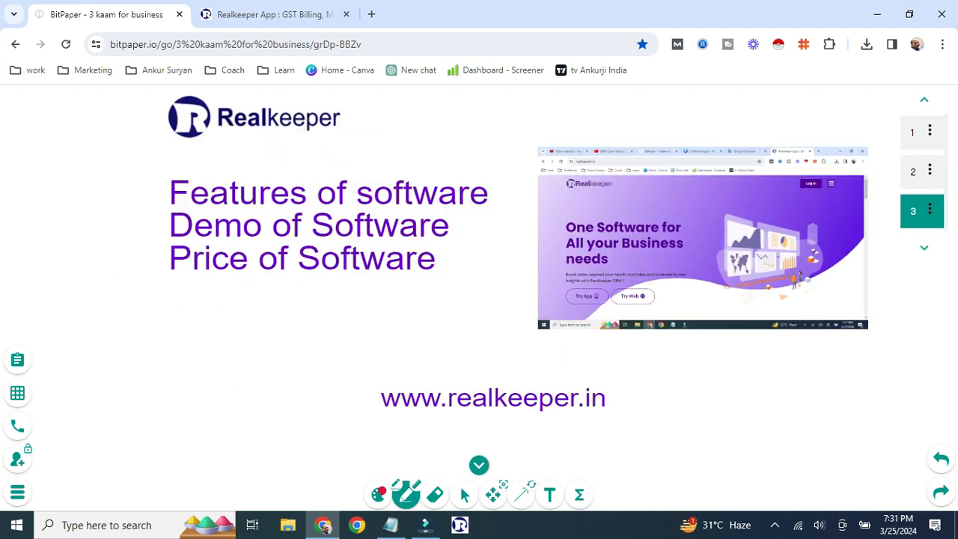
- Underline and mark the Realkeeper logo, then tick 'Features of software' and 'Demo of Software'
left_click_drag(265, 137, 339, 136)
left_click_drag(346, 96, 346, 135)
left_click_drag(143, 196, 166, 181)
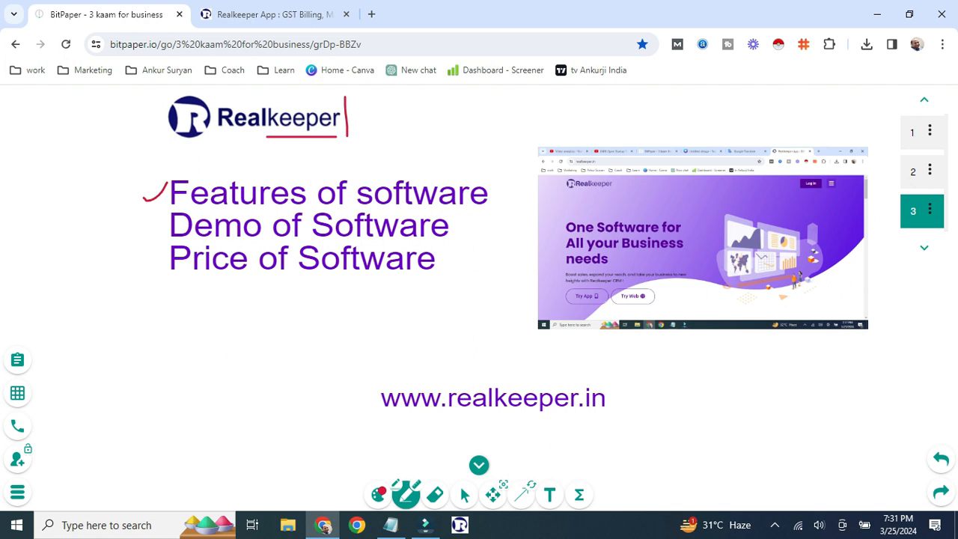
left_click_drag(147, 228, 165, 222)
left_click_drag(184, 278, 349, 277)
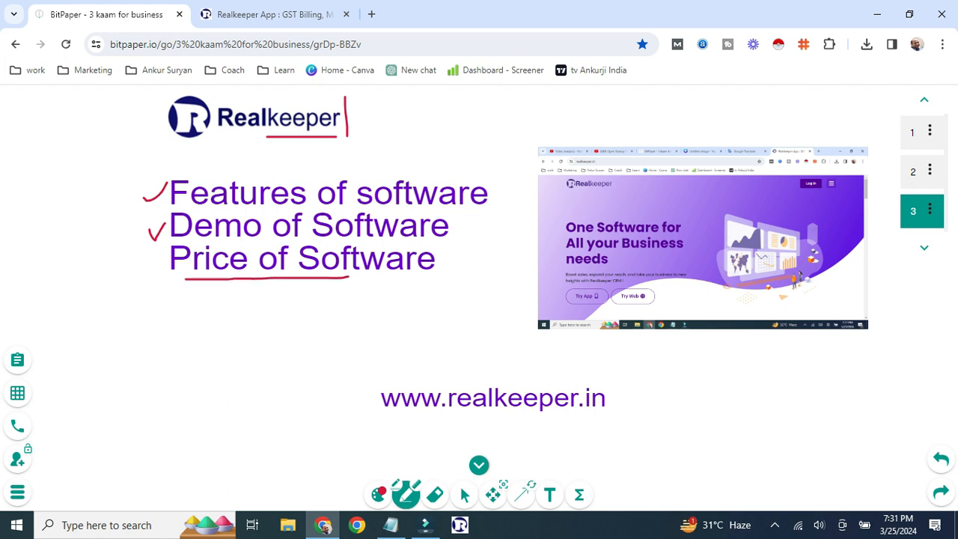
mouse_move(438, 246)
left_mouse_down()
mouse_move(443, 278)
mouse_move(341, 278)
left_mouse_up()
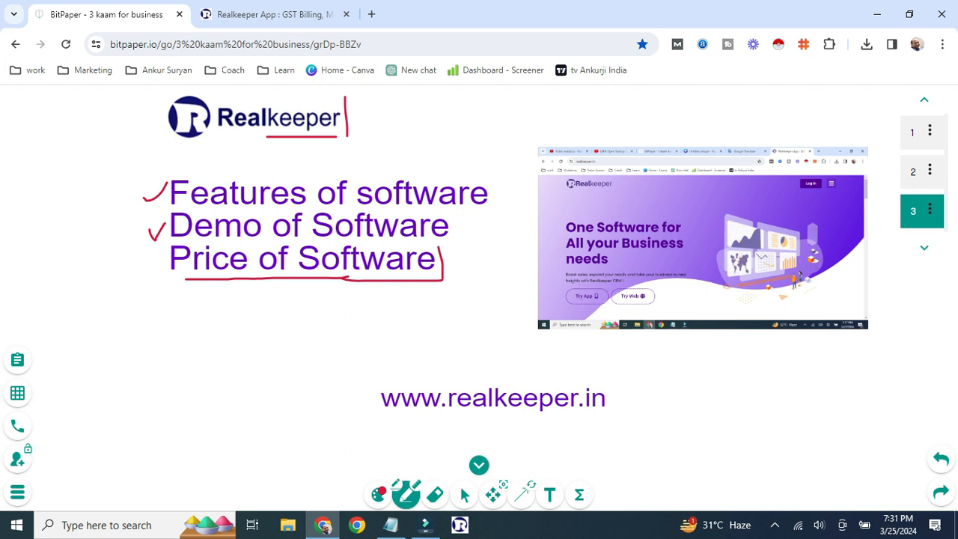
mouse_move(515, 371)
left_mouse_down()
mouse_move(425, 360)
mouse_move(527, 440)
mouse_move(536, 364)
mouse_move(516, 372)
left_mouse_up()
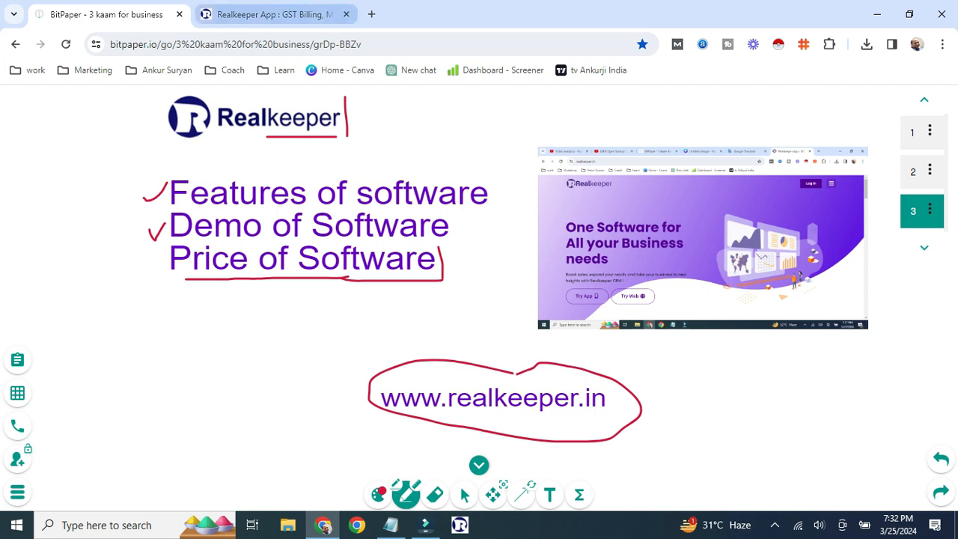
key("ctrl+Tab")
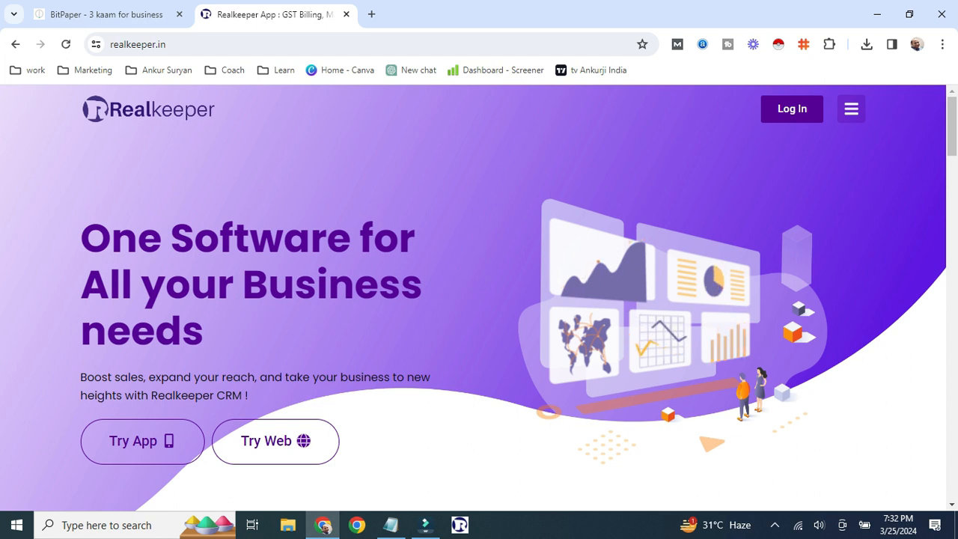
- Scroll the realkeeper.in homepage down to the 'Why Business Choose Realkeeper?' feature cards
scroll(479, 300, "down", 3)
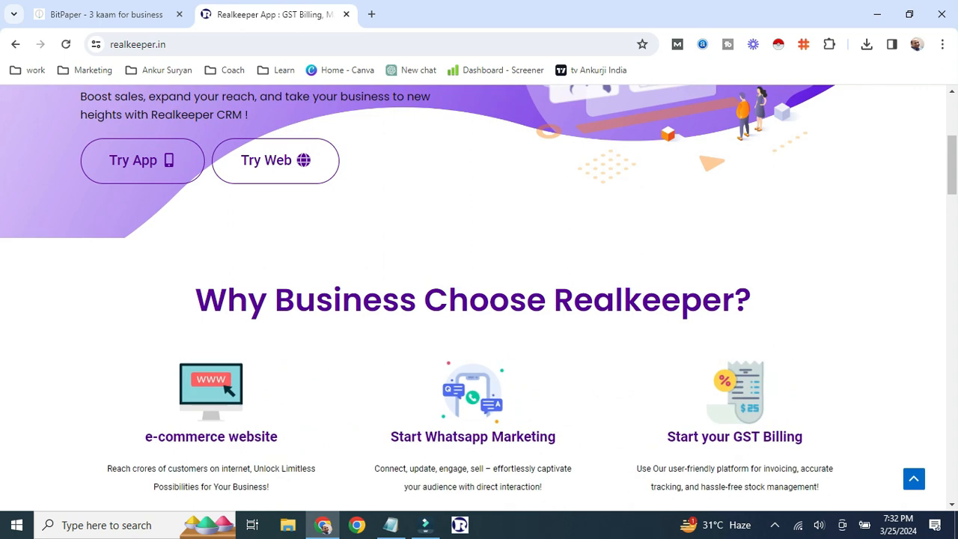
scroll(479, 299, "down", 1)
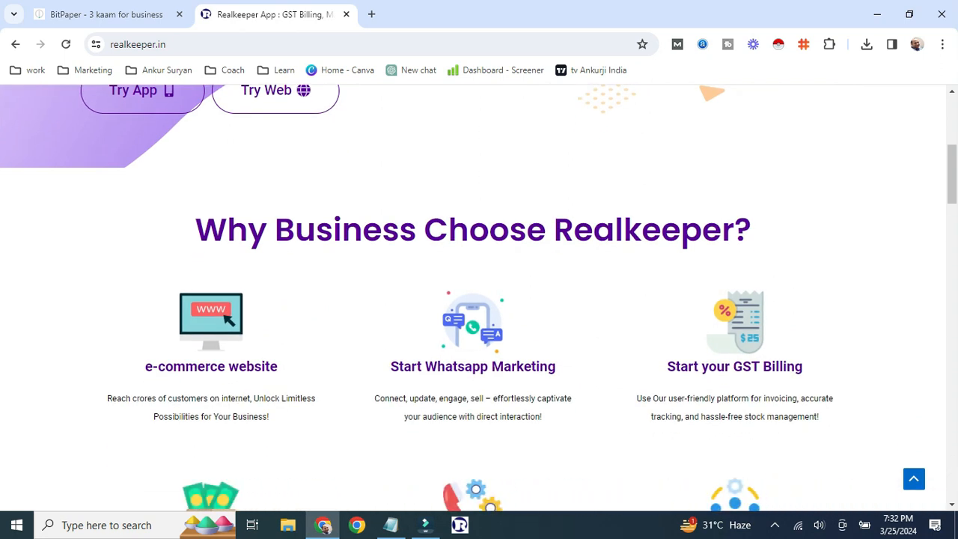
scroll(478, 300, "down", 1)
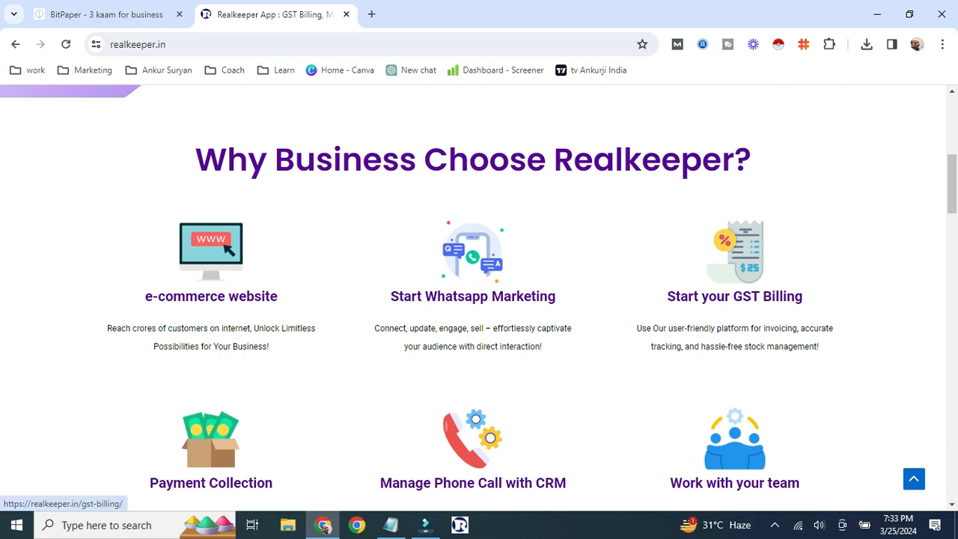
- Look over the remaining feature cards, return to the page top, and launch the web app with Try Web
scroll(479, 299, "down", 2)
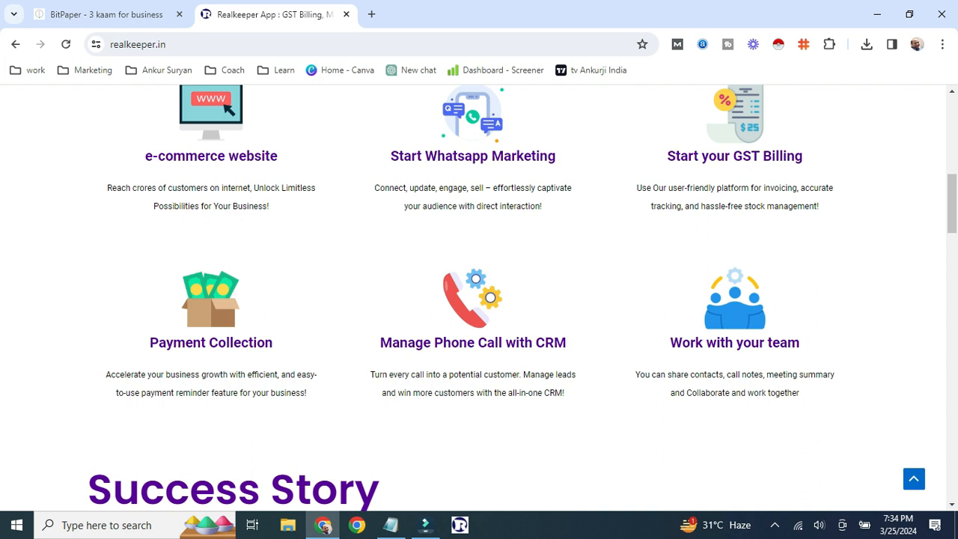
scroll(479, 300, "up", 1)
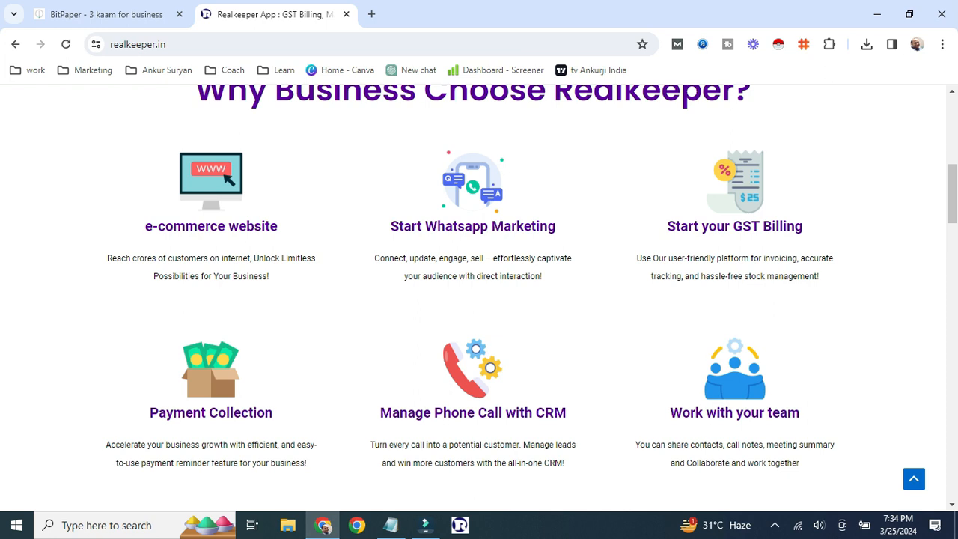
key("Home")
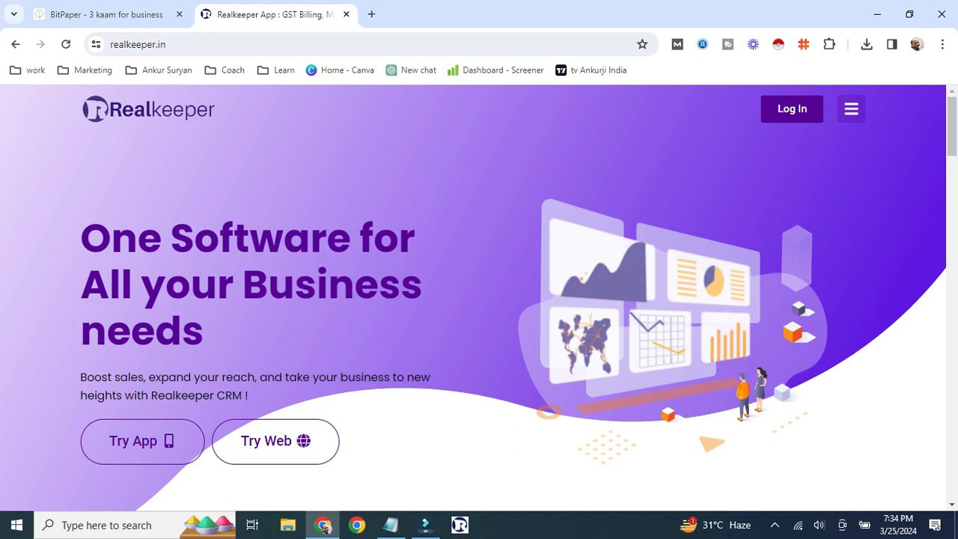
left_click(791, 109)
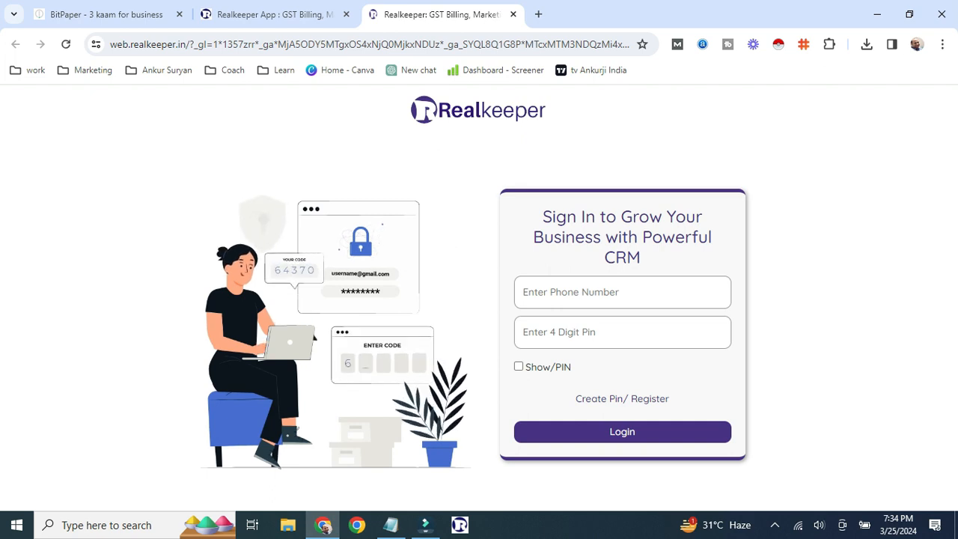
- Open the 'Create Pin/ Register' sign-up form and put the cursor in its Email field
left_click(622, 399)
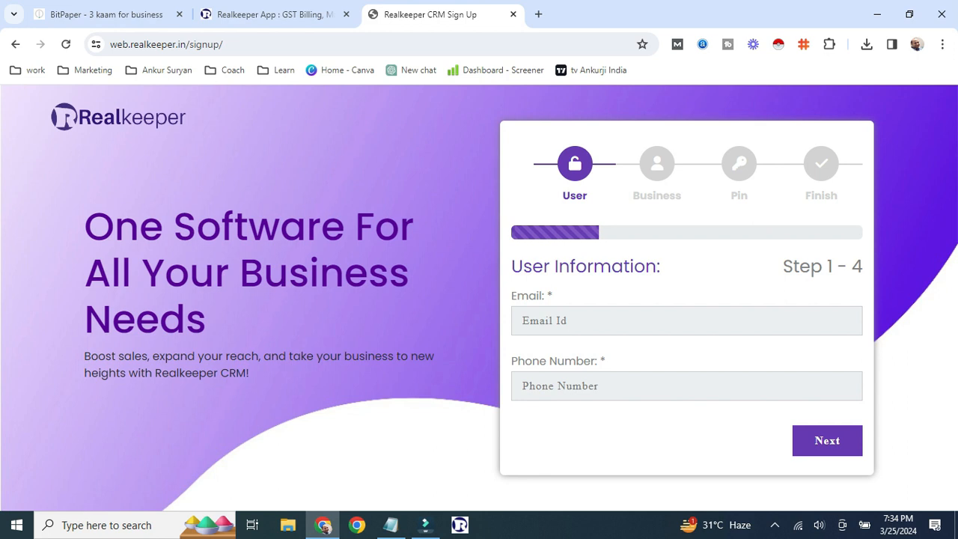
left_click(569, 320)
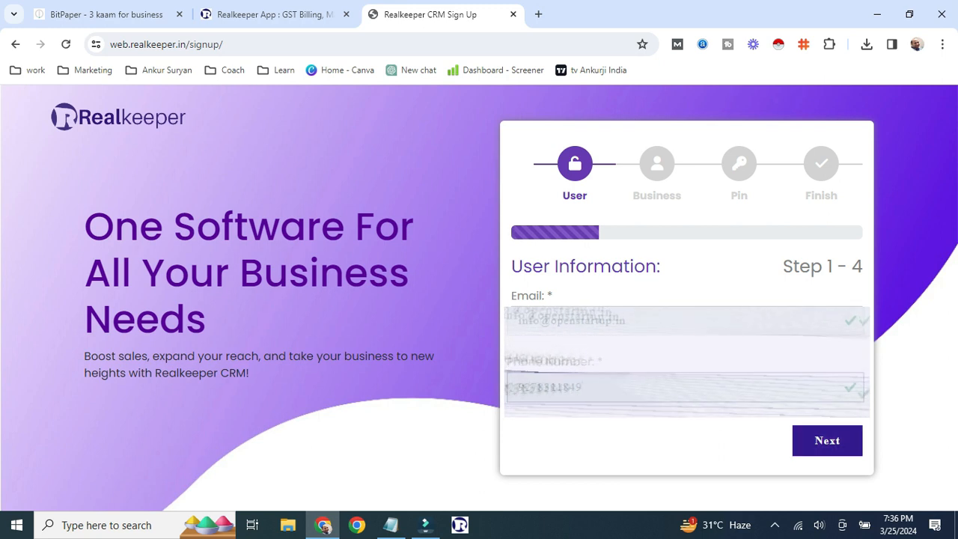
- Move past the user information and enter the business name OpenStartup.in
left_click(827, 441)
left_click(667, 352)
type("OpenStartup.in")
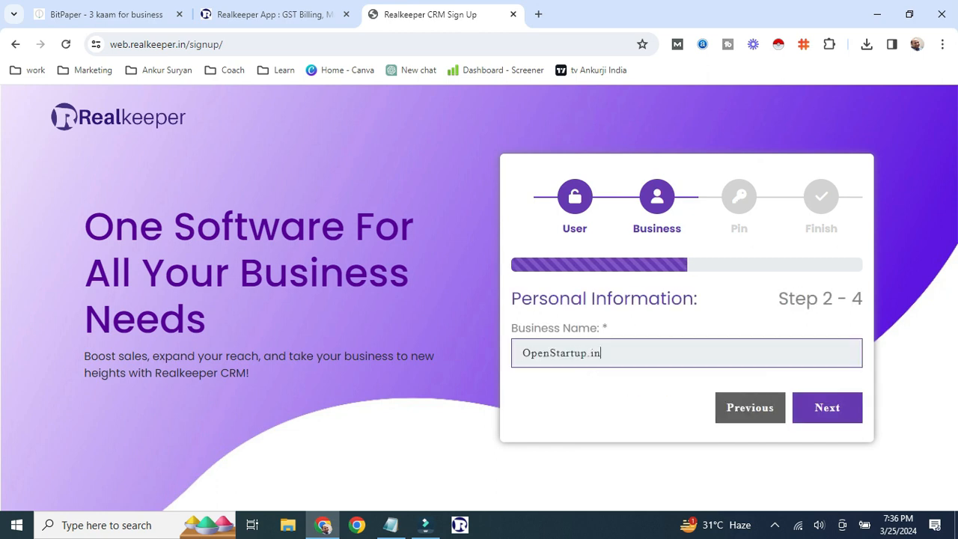
left_click(826, 407)
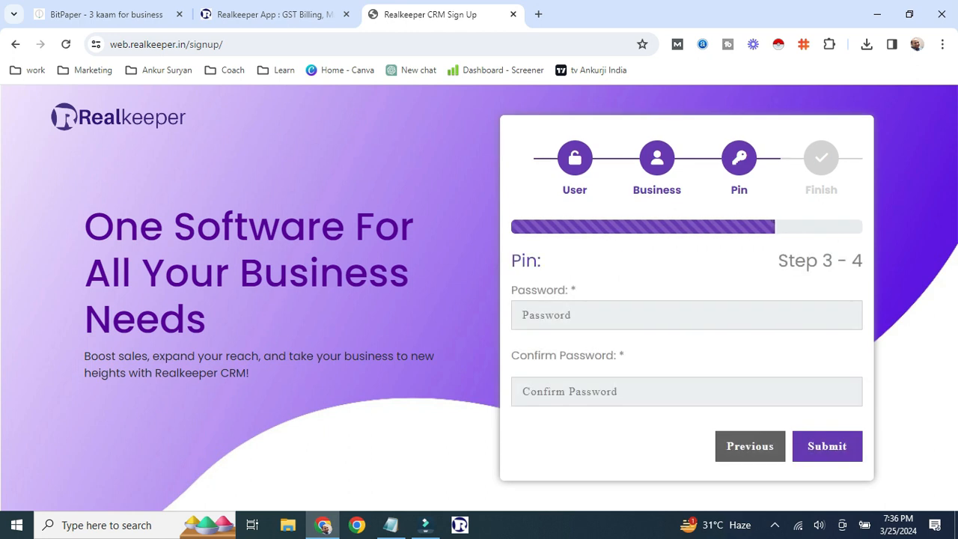
- Set the account password, submit the sign-up, and dismiss the success and password-breach alerts
double_click(524, 261)
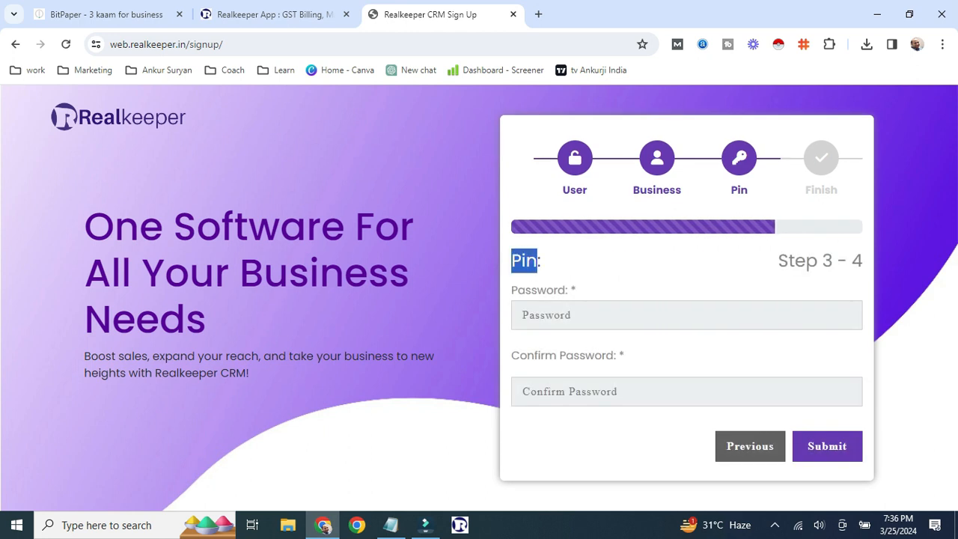
left_click(686, 315)
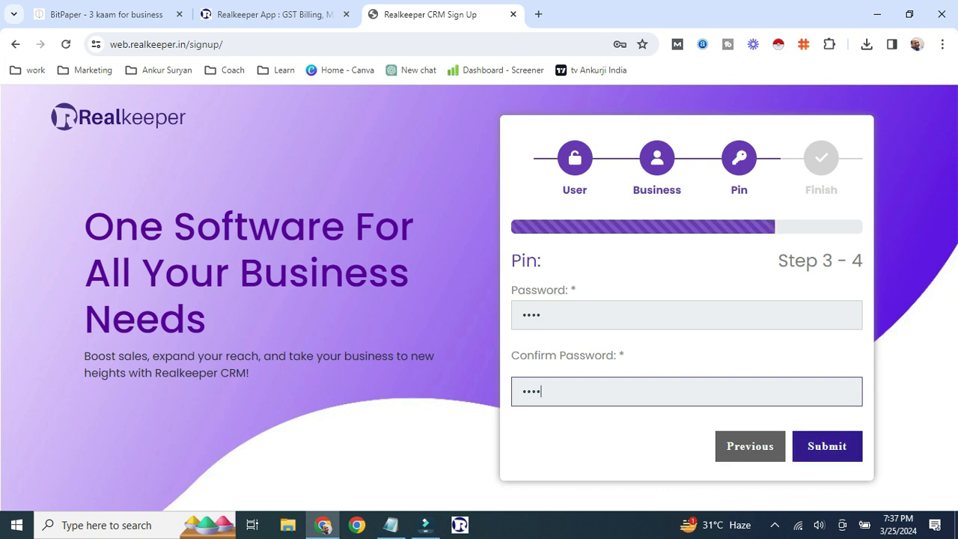
left_click(827, 446)
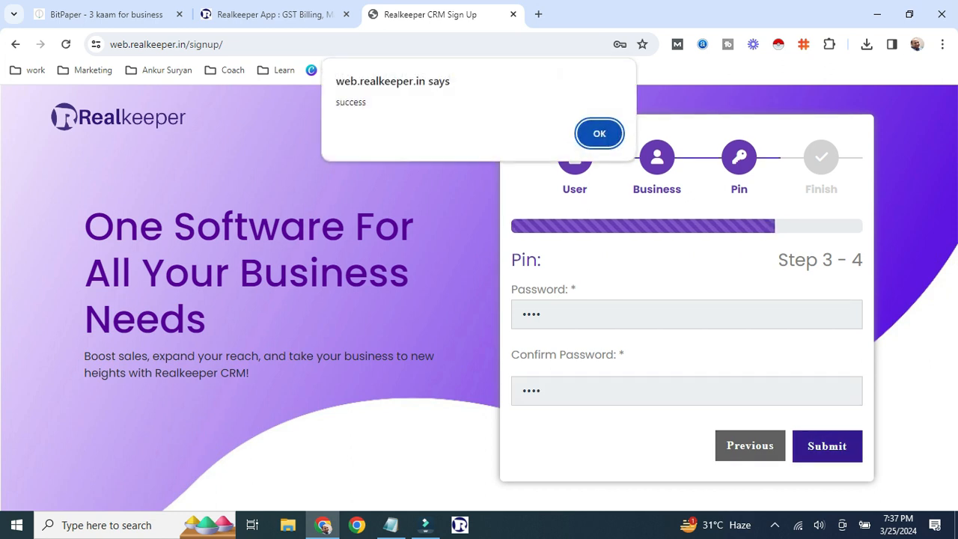
key("Return")
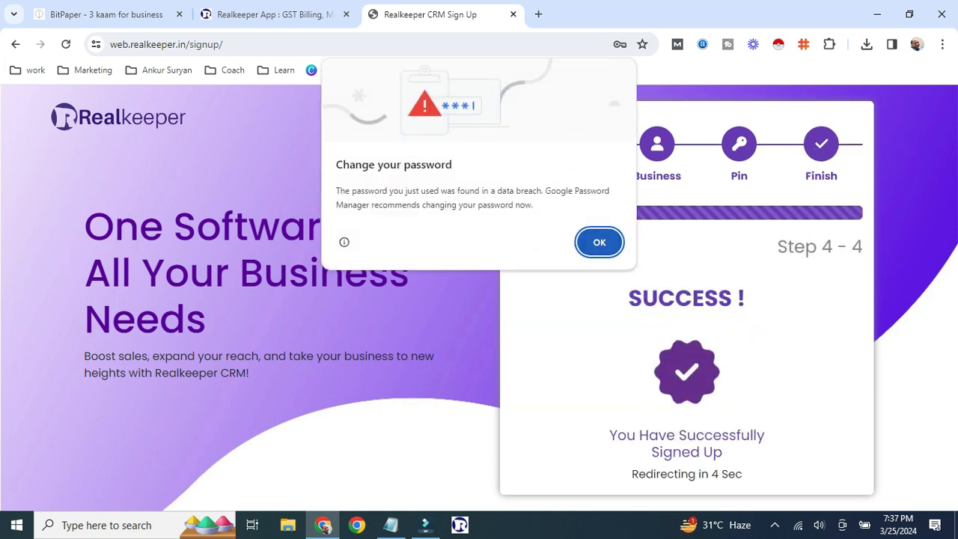
key("Return")
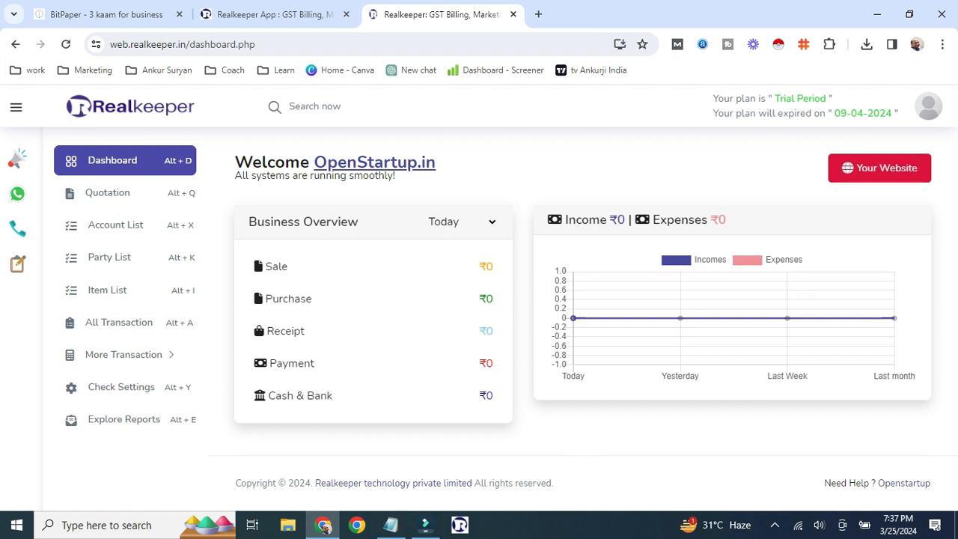
- Toggle the sidebar between icons-only and full labels, then open the Marketing dashboard
scroll(582, 293, "down", 6)
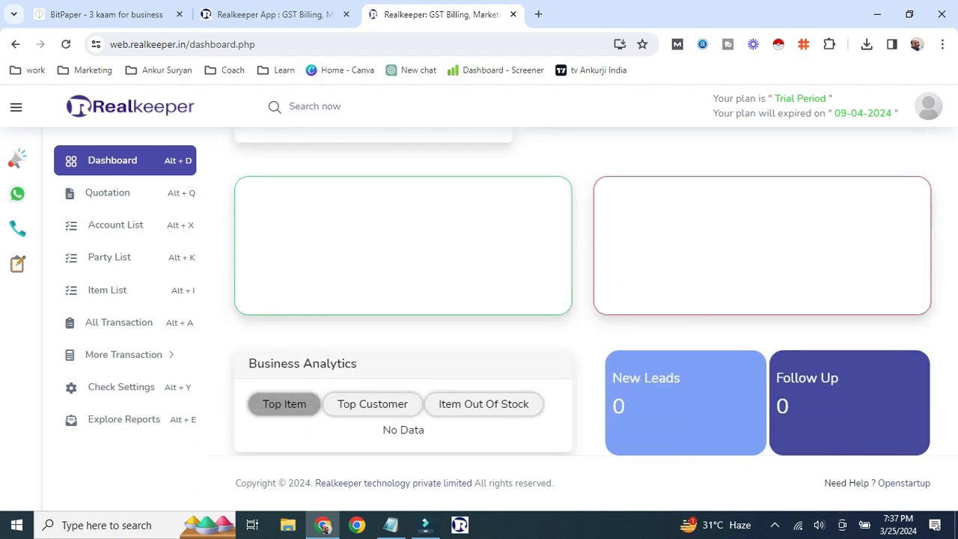
scroll(582, 293, "up", 6)
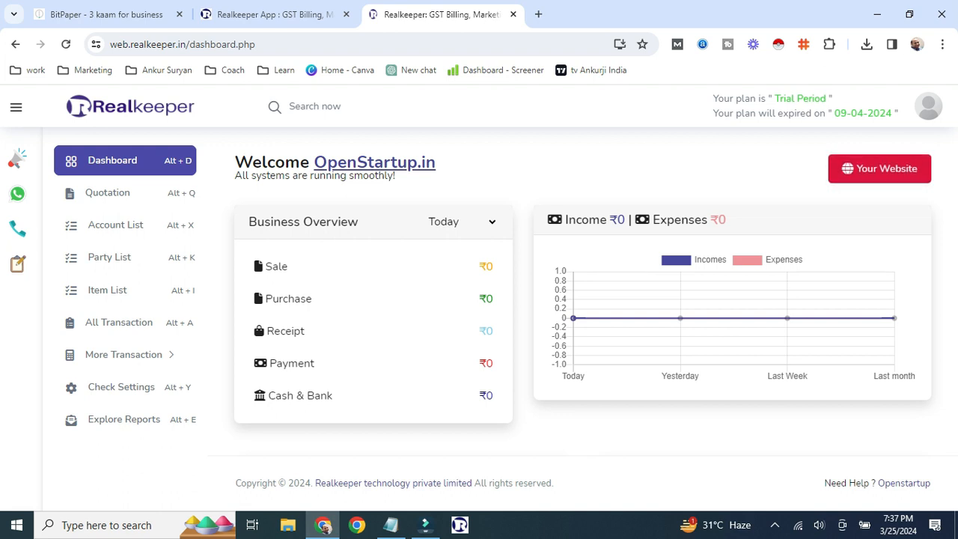
left_click(16, 107)
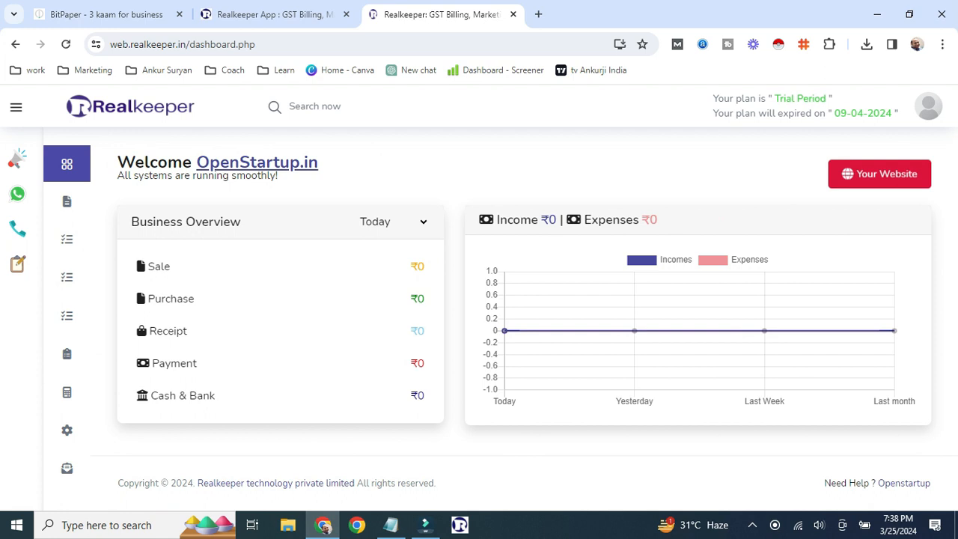
left_click(15, 107)
left_click(15, 107)
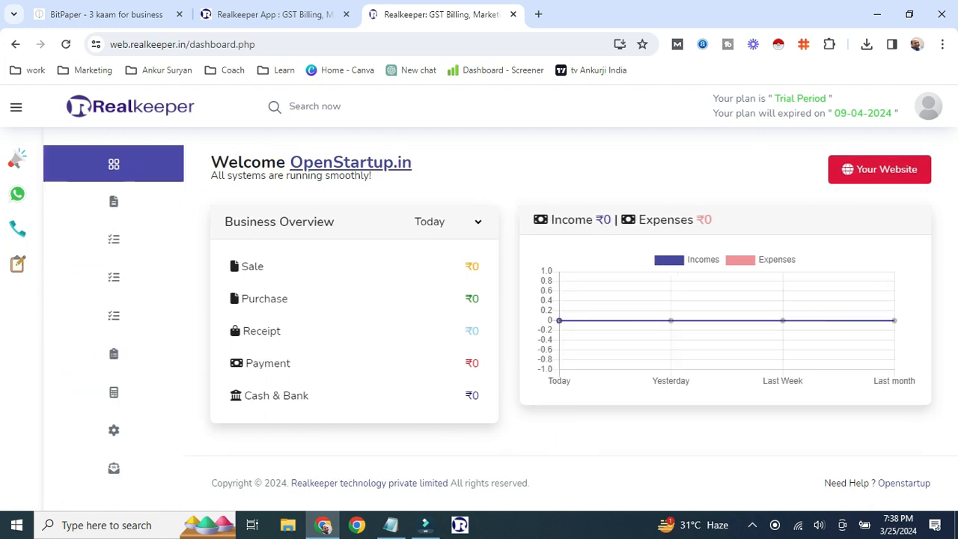
mouse_move(67, 392)
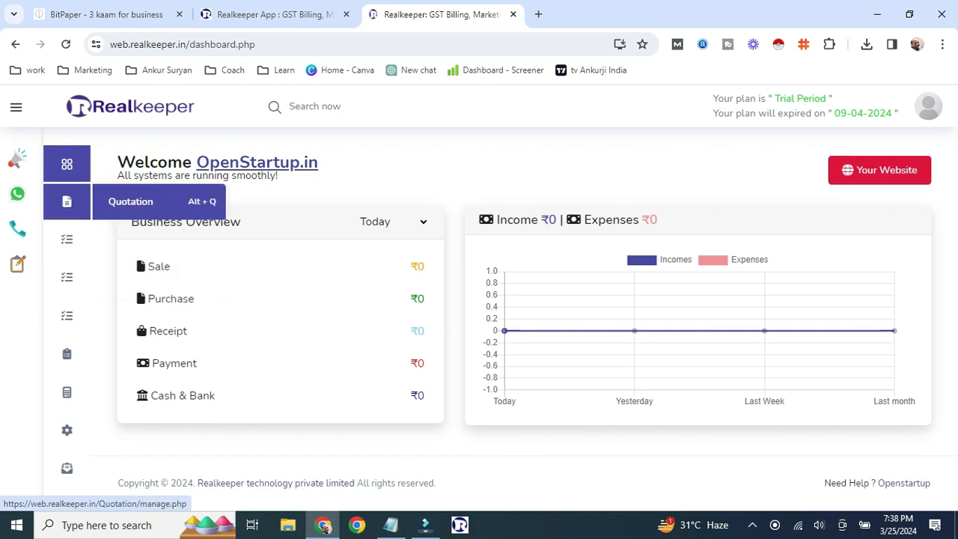
left_click(16, 107)
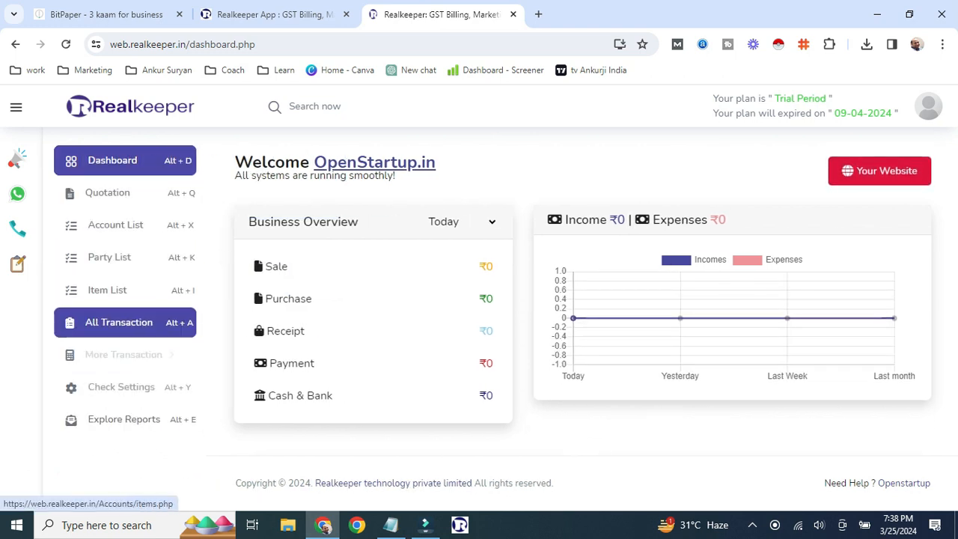
left_click(17, 158)
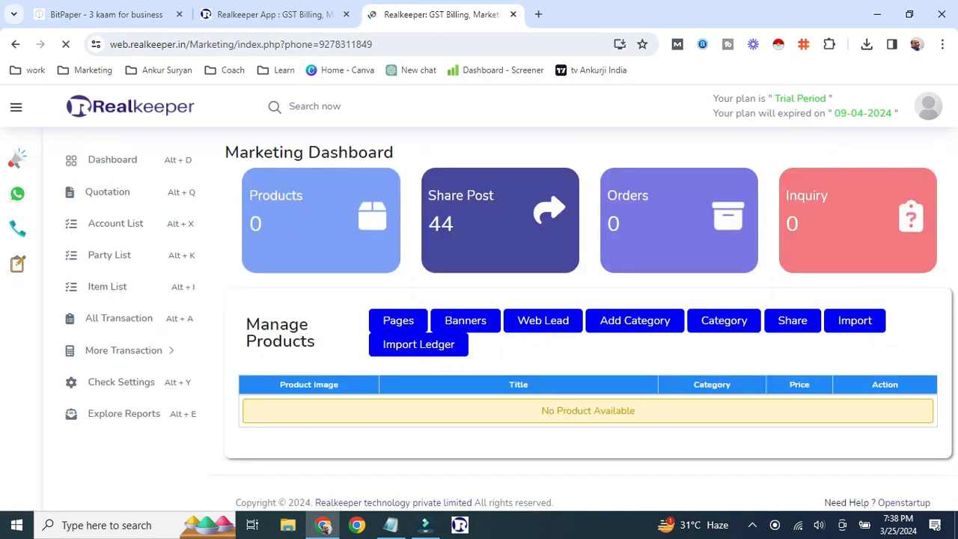
- Visit the WhatsApp chat, CRM leads, tasks and quotations pages in turn
left_click(17, 194)
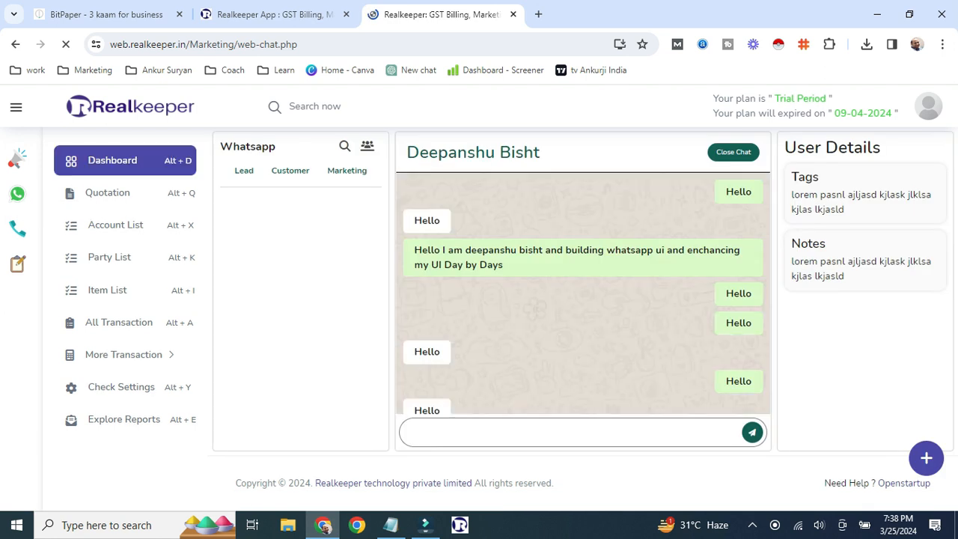
left_click(17, 229)
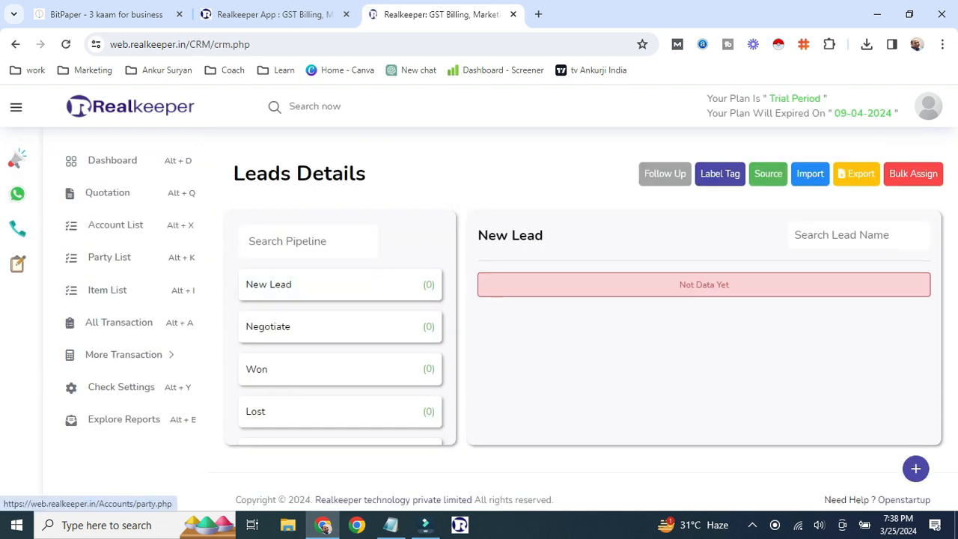
left_click(18, 264)
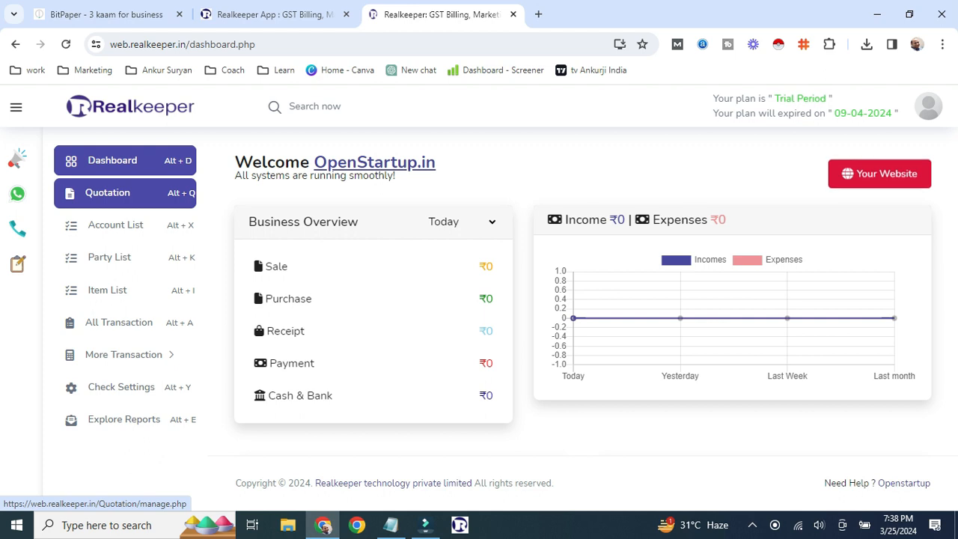
left_click(108, 193)
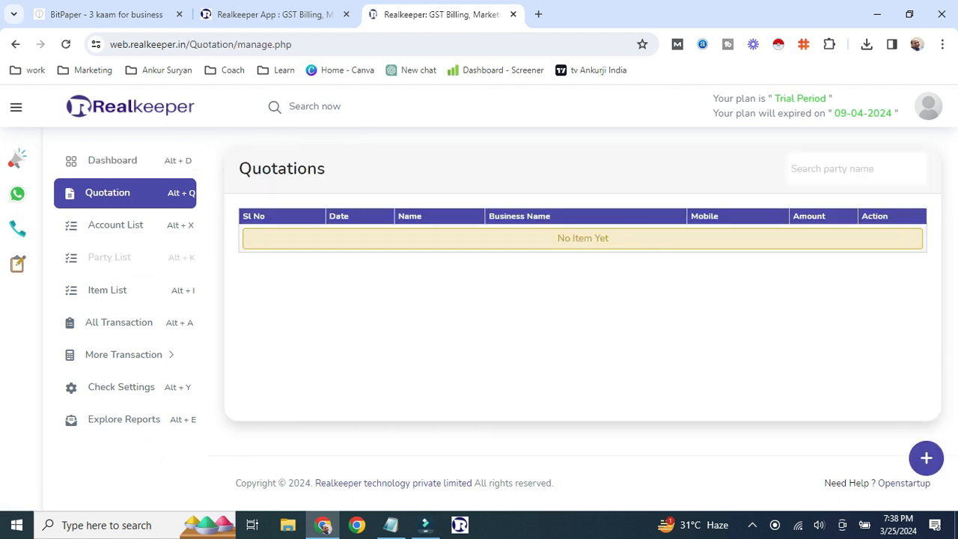
- Open the Account List and scroll through its default accounts and balances
left_click(115, 224)
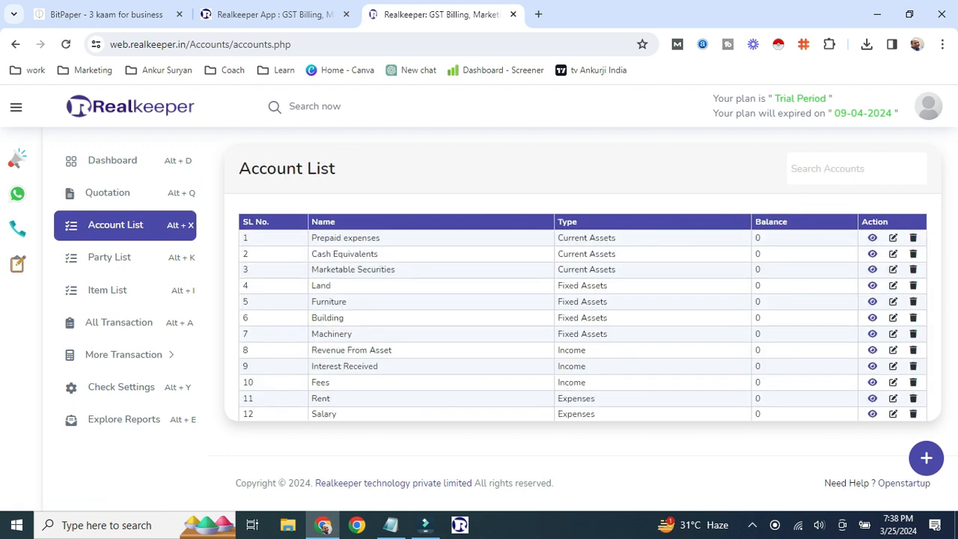
scroll(582, 317, "down", 3)
scroll(582, 318, "up", 3)
scroll(582, 317, "down", 3)
scroll(582, 318, "up", 3)
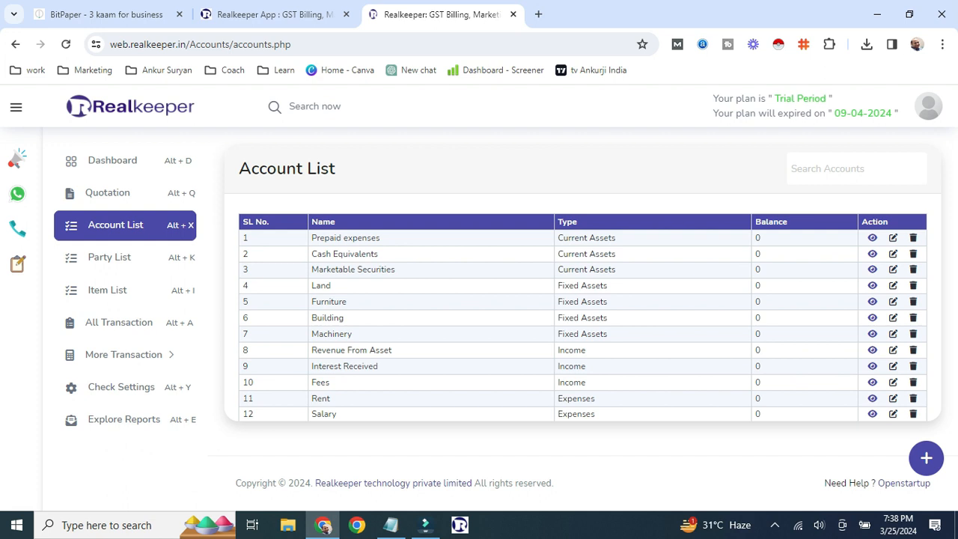
- Try a new Capital Accounts account, discard it, then open Add Party from the Party List
left_click(926, 458)
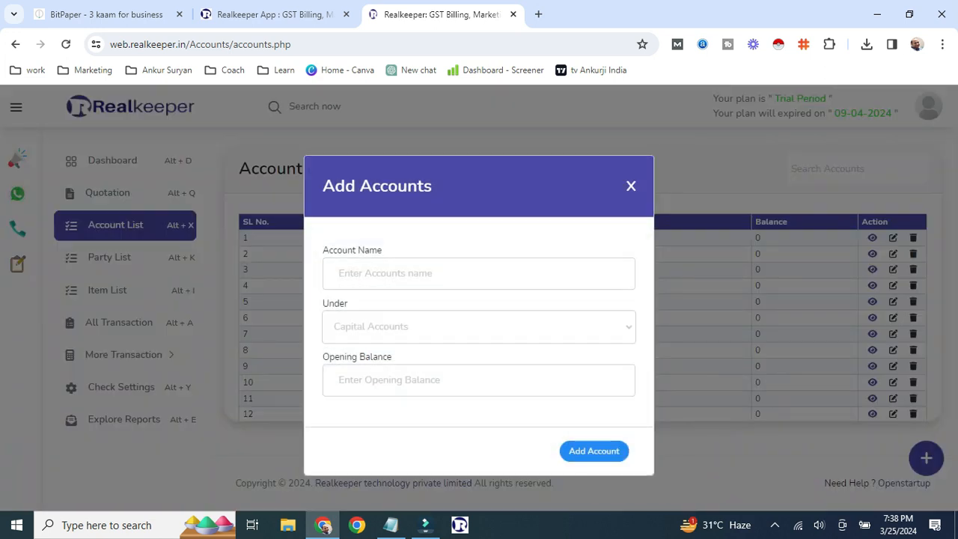
left_click(479, 327)
left_click(478, 351)
key("Escape")
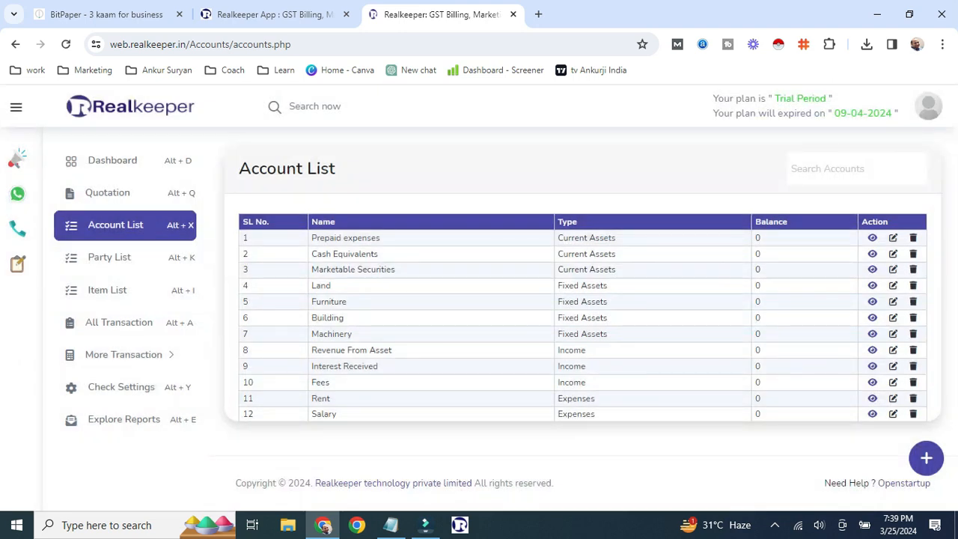
key("alt+k")
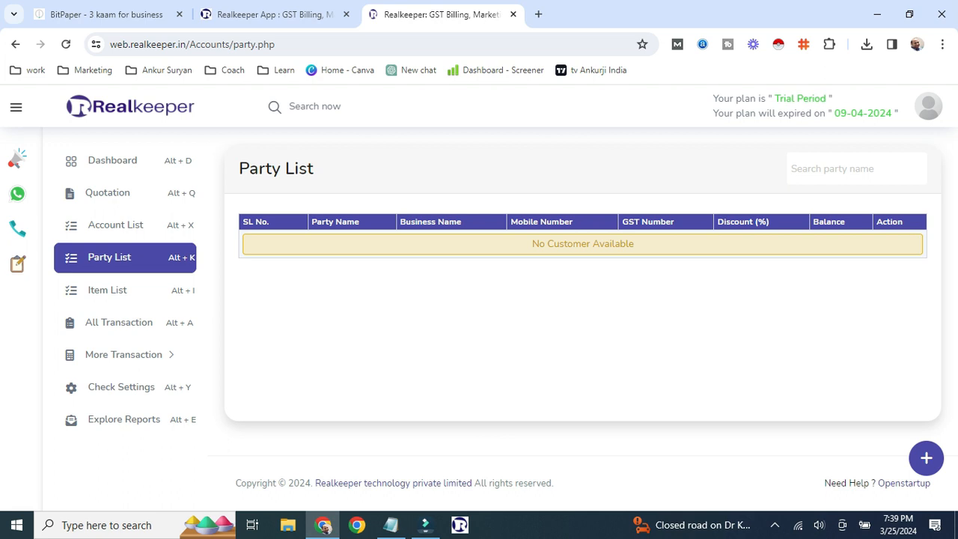
key("alt+n")
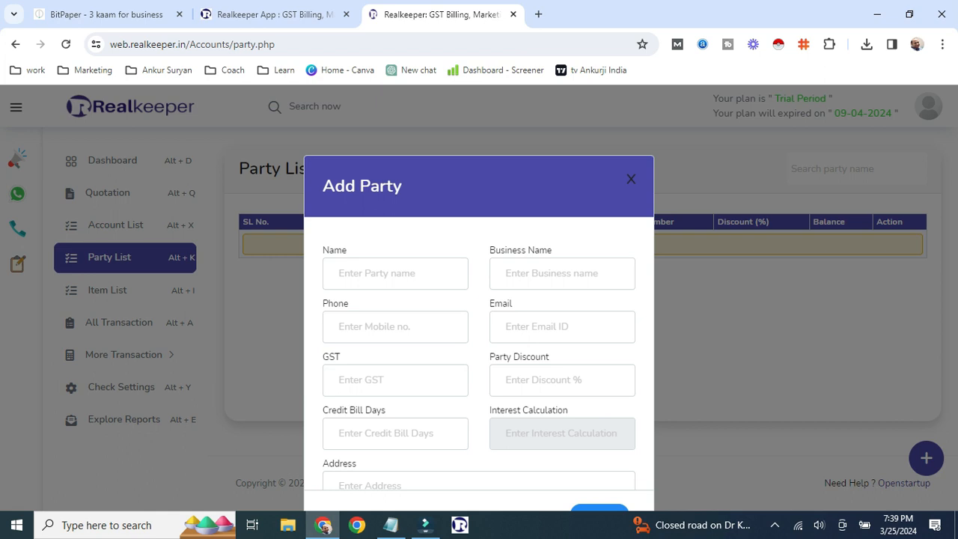
- Enter the contact's name, business name Demo Comapnay, phone number, e-mail and address
left_click(395, 274)
key("Tab")
type("Demo Comapnay")
key("Tab")
key("Tab")
type("info@d")
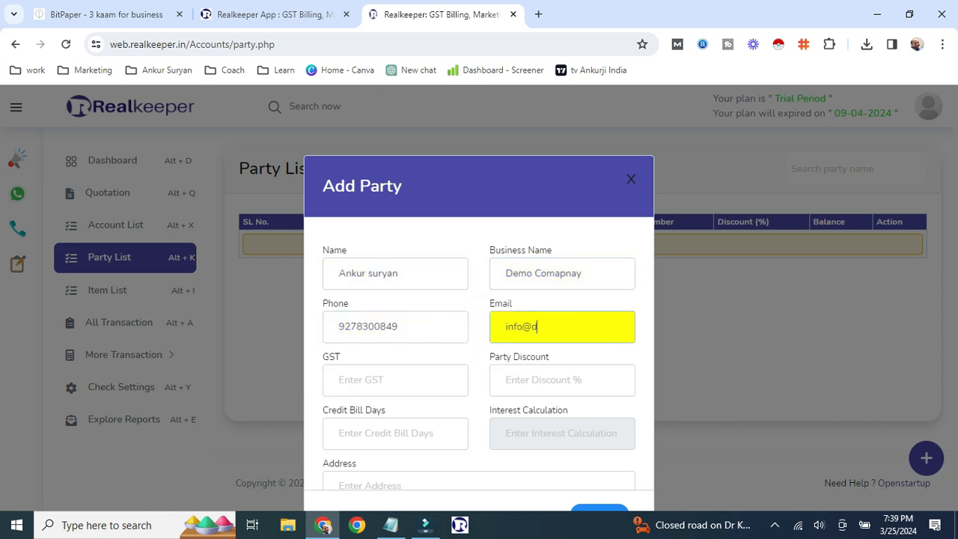
type("emo.com")
key("Tab")
key("Tab")
key("Tab")
key("Tab")
- Save the new party and acknowledge the saved confirmation
scroll(479, 352, "up", 2)
scroll(479, 352, "down", 2)
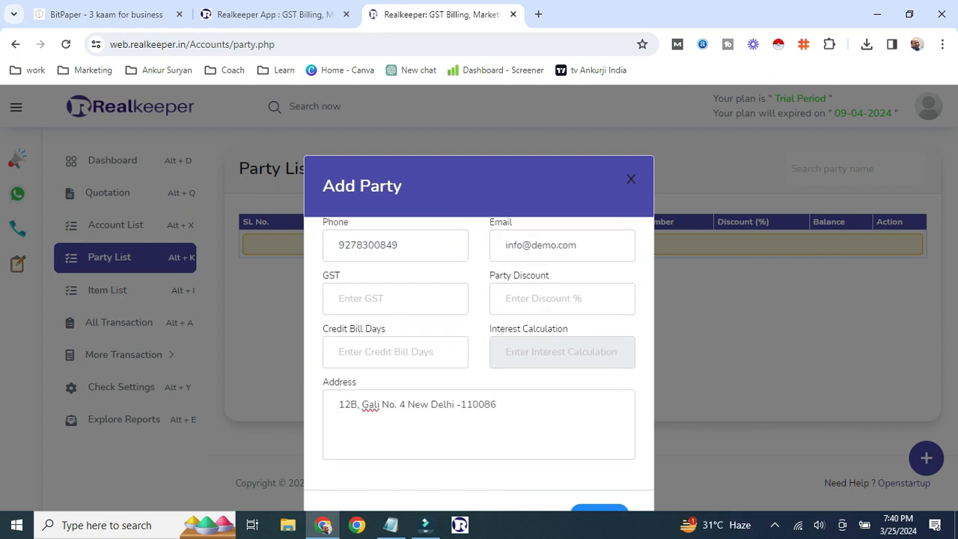
scroll(478, 300, "down", 1)
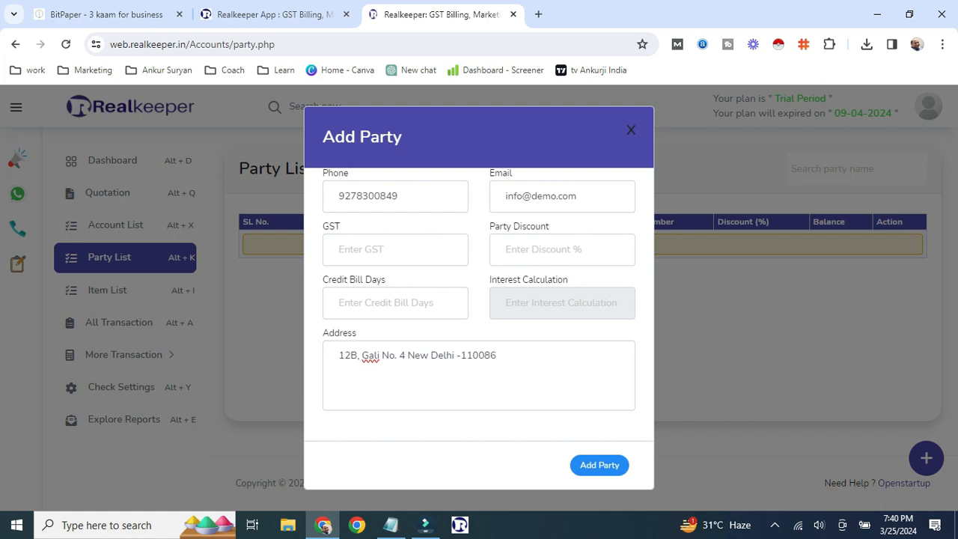
scroll(479, 305, "up", 2)
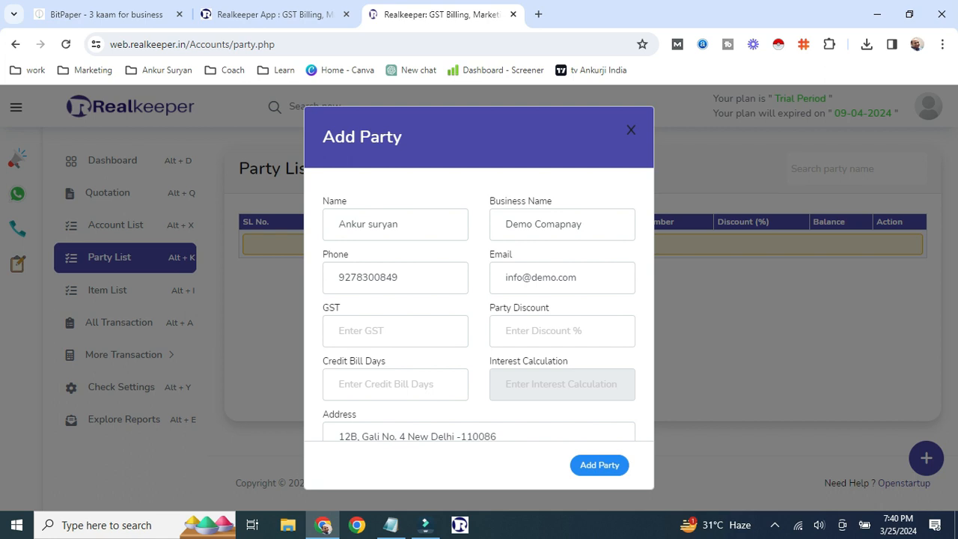
left_click(599, 465)
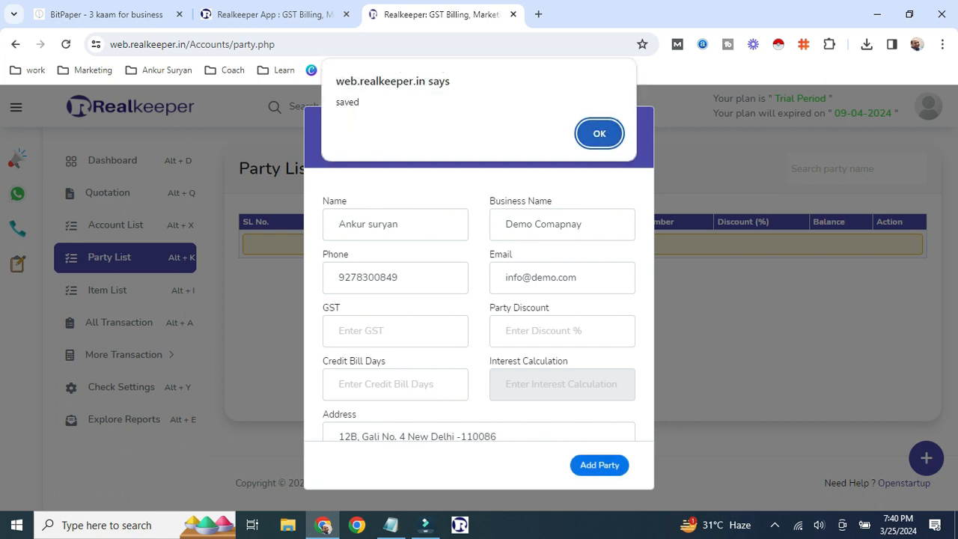
key("Return")
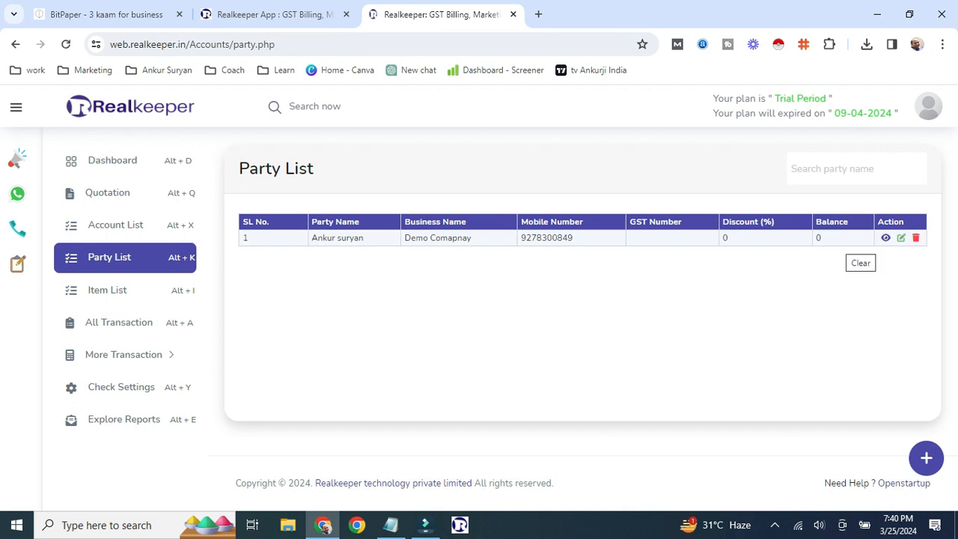
- Start a new product from the Items list and set its tax to GST@18
left_click(107, 290)
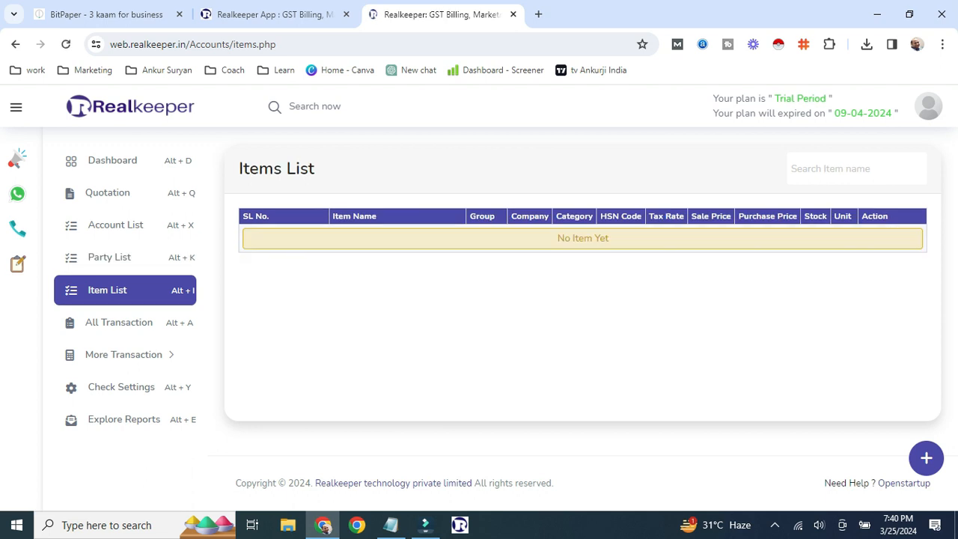
left_click(927, 458)
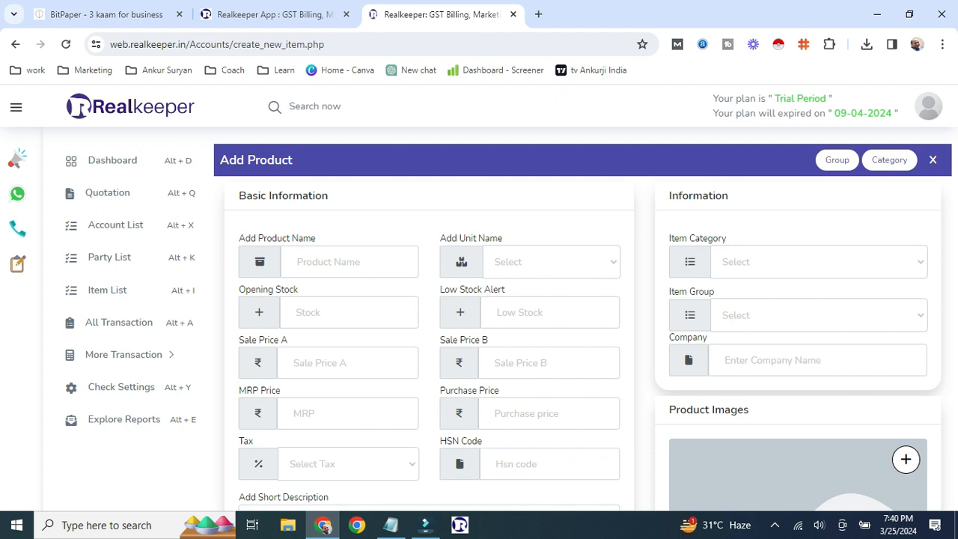
scroll(598, 242, "down", 1)
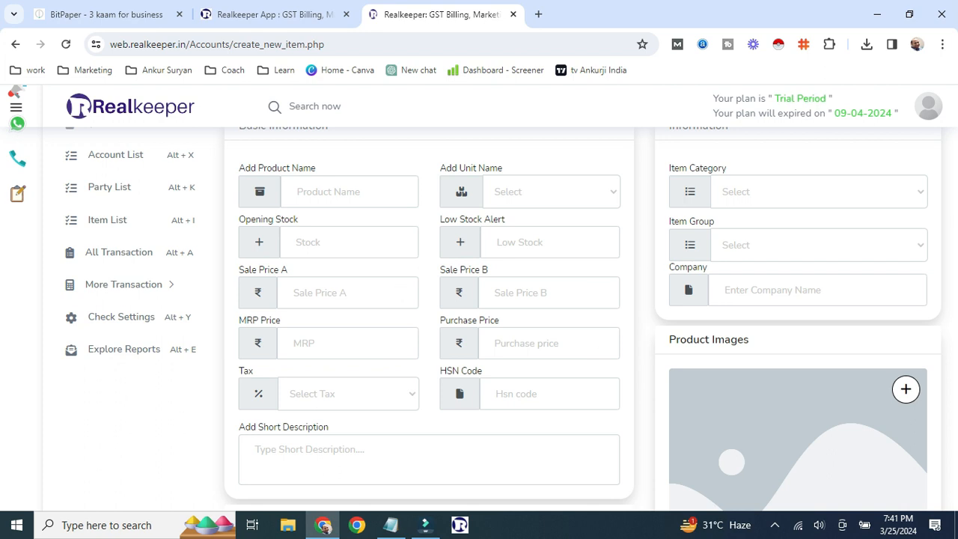
left_click(348, 393)
left_click(310, 355)
scroll(479, 306, "up", 1)
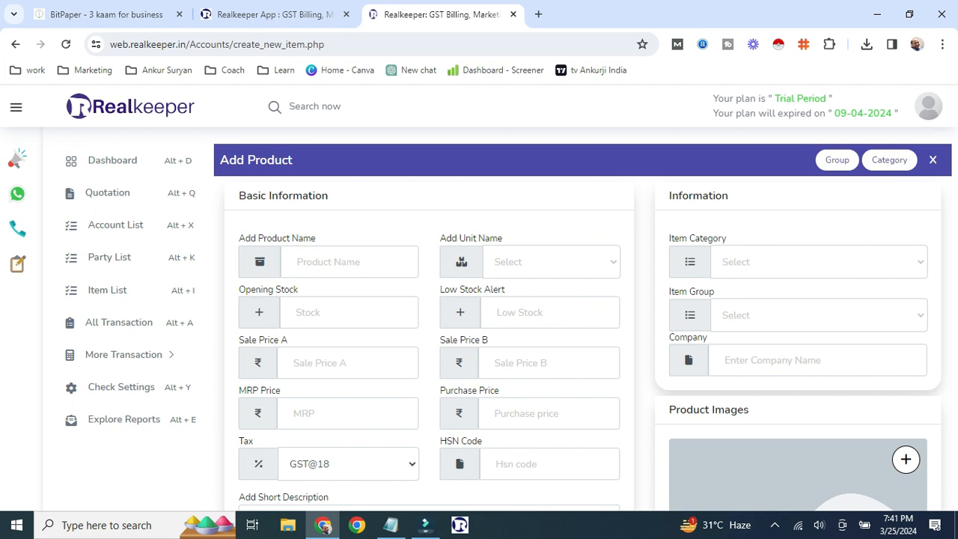
- Check the existing item categories and item groups without changing them
left_click(819, 262)
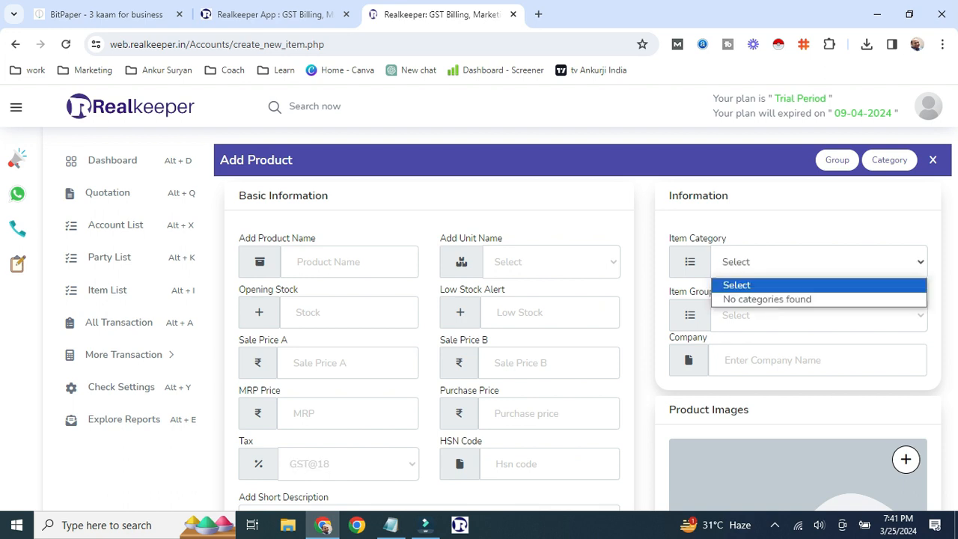
left_click(796, 216)
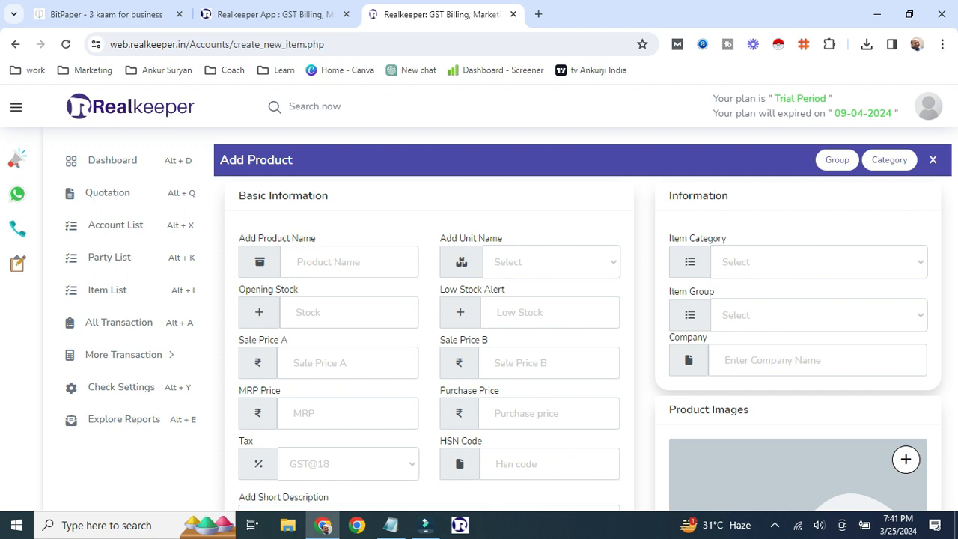
left_click(819, 315)
left_click(818, 315)
- Create a new item category named Old Hardware and confirm it appears in the list
left_click(889, 160)
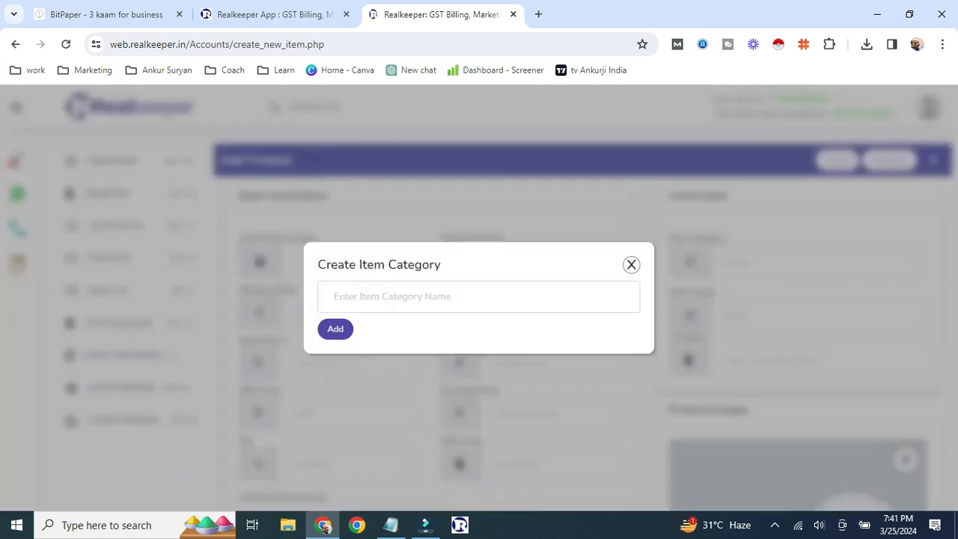
left_click(479, 297)
type("Old Hardware")
key("Return")
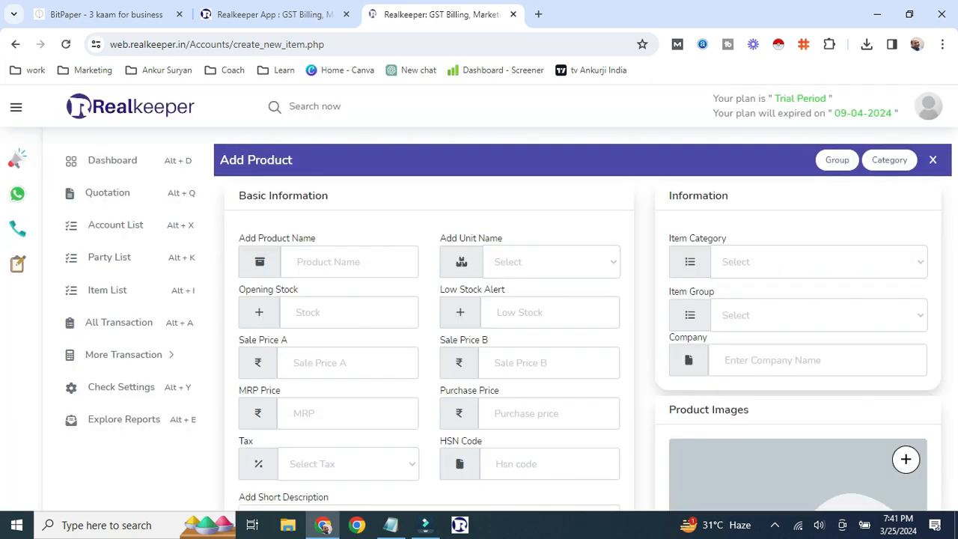
left_click(819, 262)
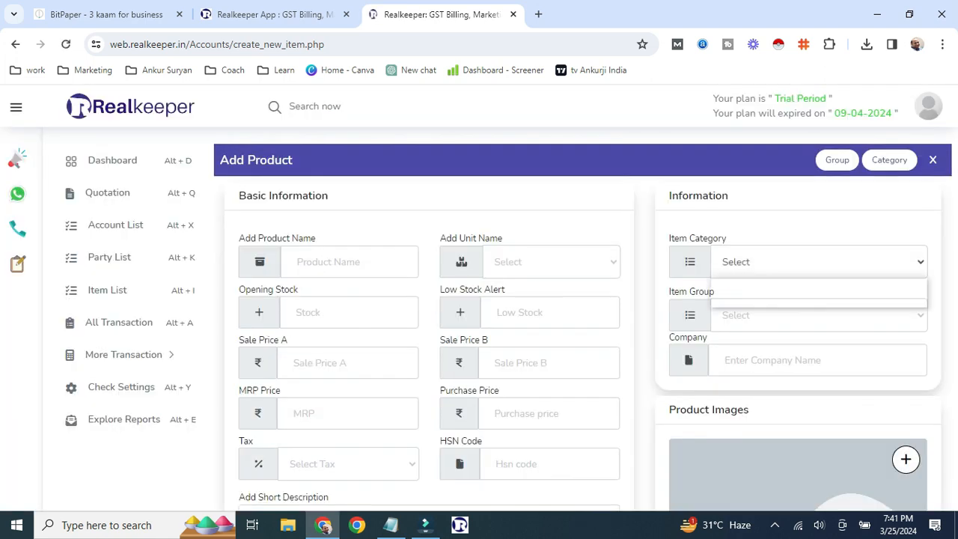
left_click(796, 223)
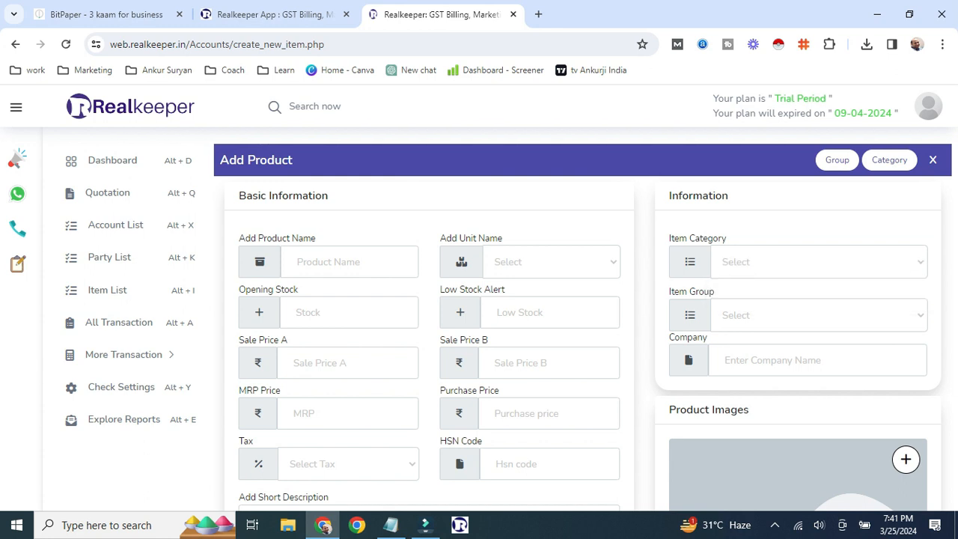
- Check the item groups for Old Laptop and review the category choices again
left_click(837, 160)
left_click(478, 297)
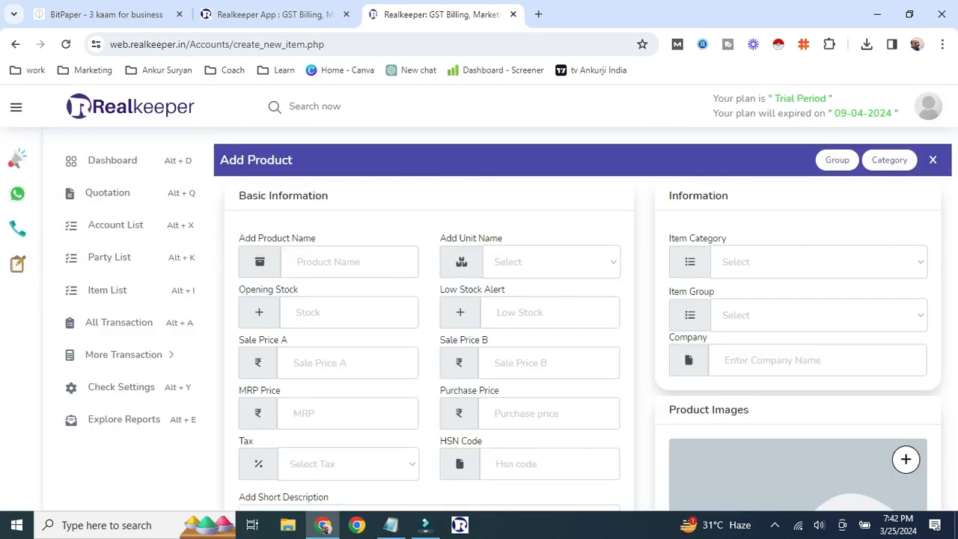
left_click(819, 315)
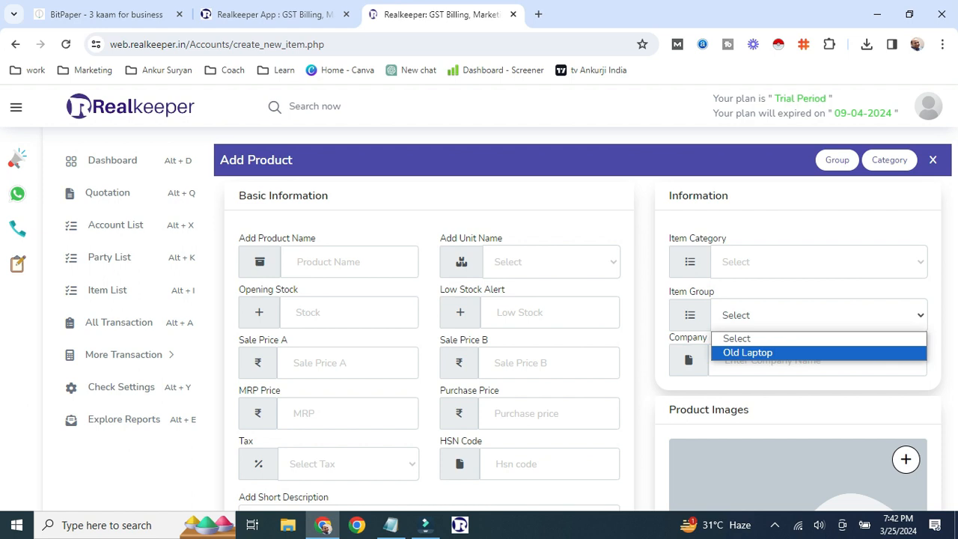
left_click(818, 262)
- Name the product Dell Laptop and set its unit to BOX
left_click(818, 262)
left_click(350, 261)
type("De")
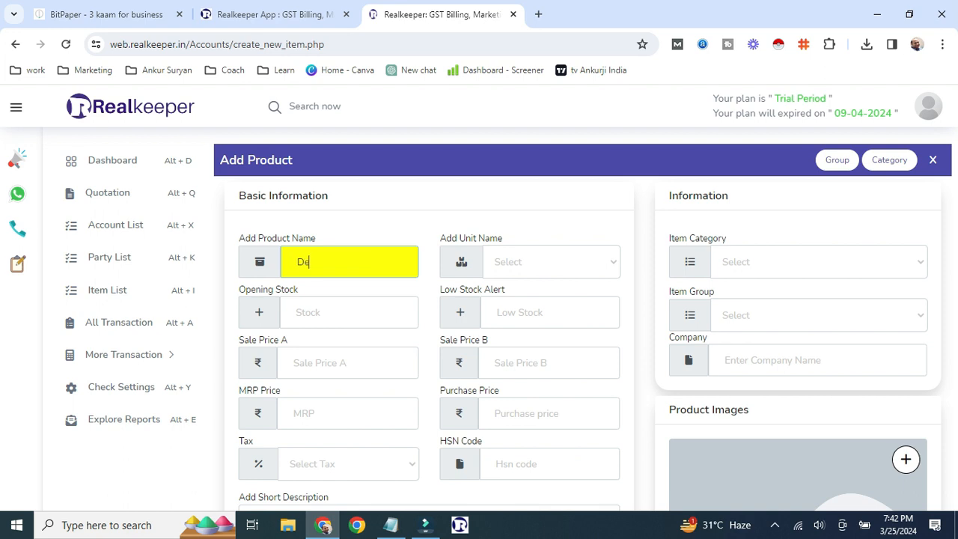
type("ll Computer")
key("BackSpace")
key("BackSpace")
key("BackSpace")
key("BackSpace")
key("BackSpace")
key("BackSpace")
key("BackSpace")
key("BackSpace")
key("BackSpace")
type("Laptop")
left_click(551, 262)
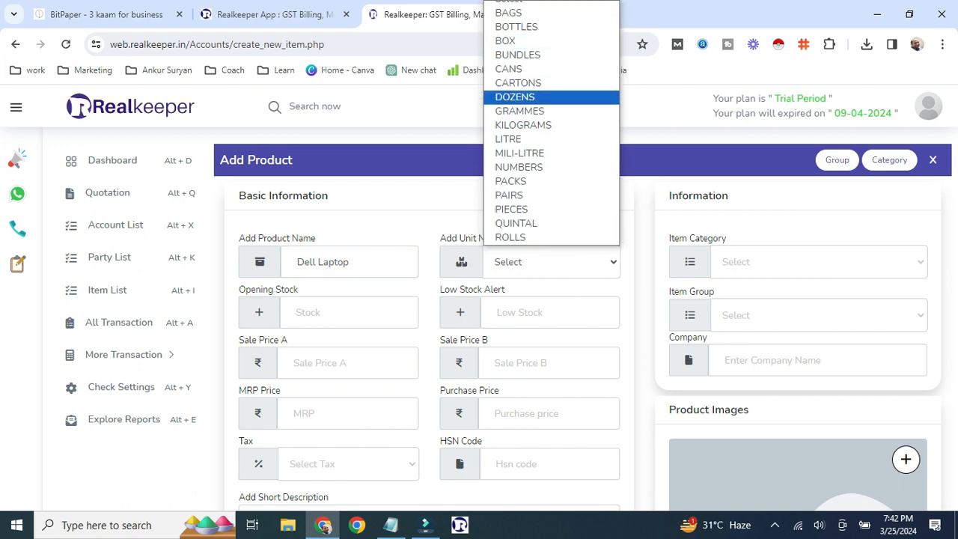
left_click(551, 42)
- Set opening stock to 1200 and the low stock alert to 10
left_click(349, 313)
type("1200")
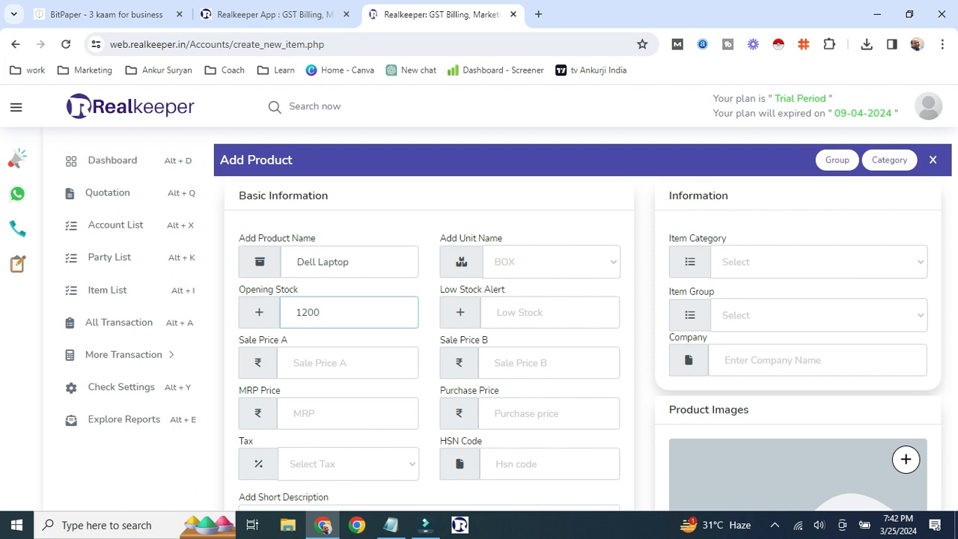
left_click(550, 313)
type("10")
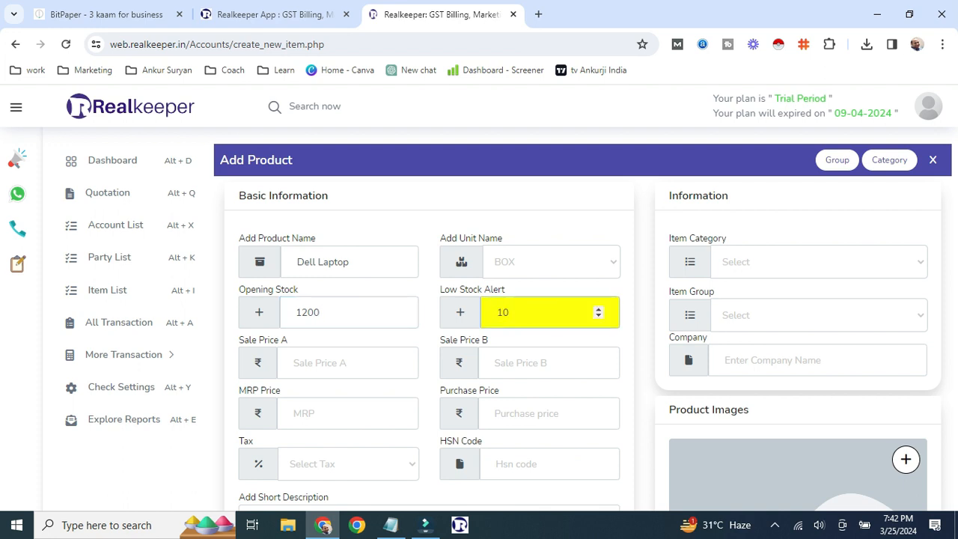
- Enter Sale Price A 12500, Sale Price B 11500, MRP 23000 and purchase price 10000
left_click(337, 363)
type("12500")
left_click(546, 363)
type("11500")
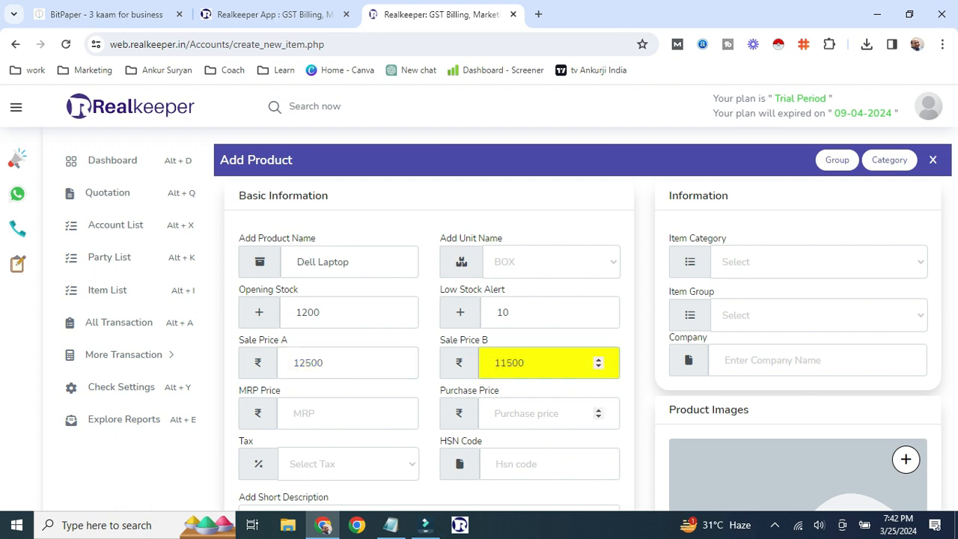
left_click(344, 413)
type("23000")
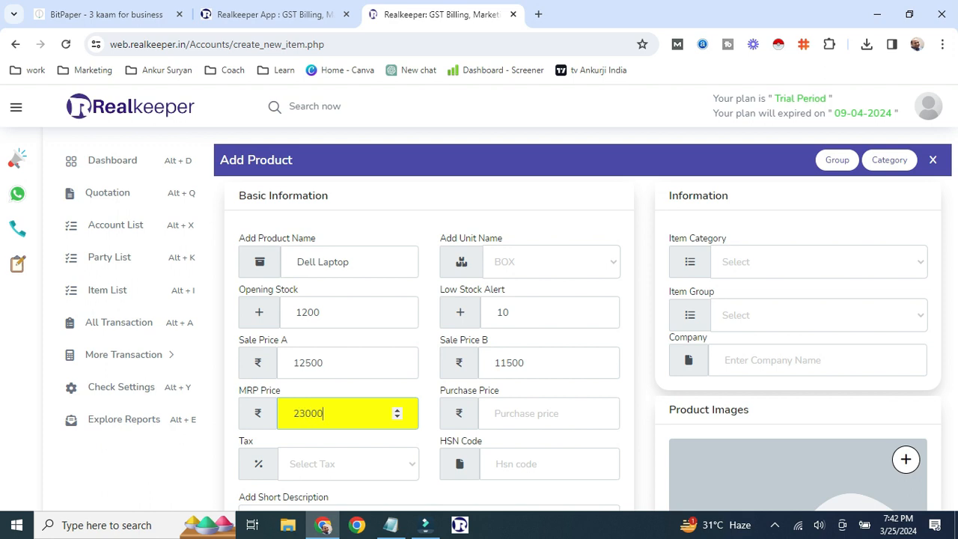
left_click(548, 413)
type("10000")
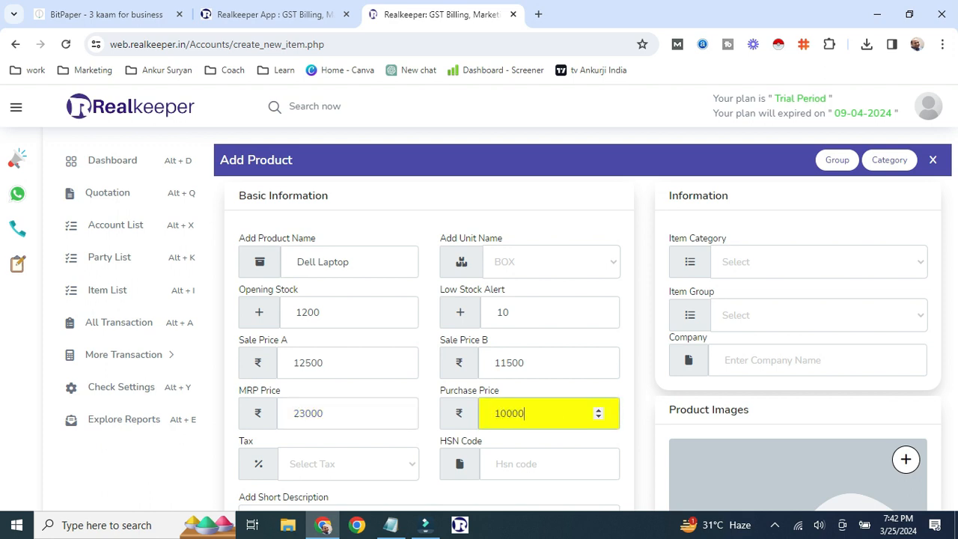
- Set the product tax to GST@18 and save the Dell Laptop product
left_click(348, 464)
left_click(348, 425)
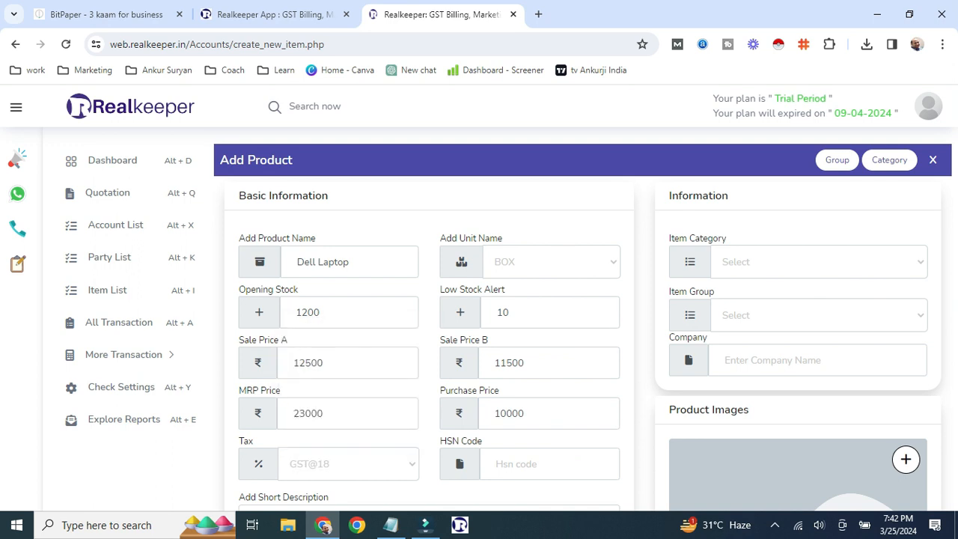
scroll(479, 314, "down", 3)
scroll(479, 314, "up", 2)
scroll(479, 314, "down", 4)
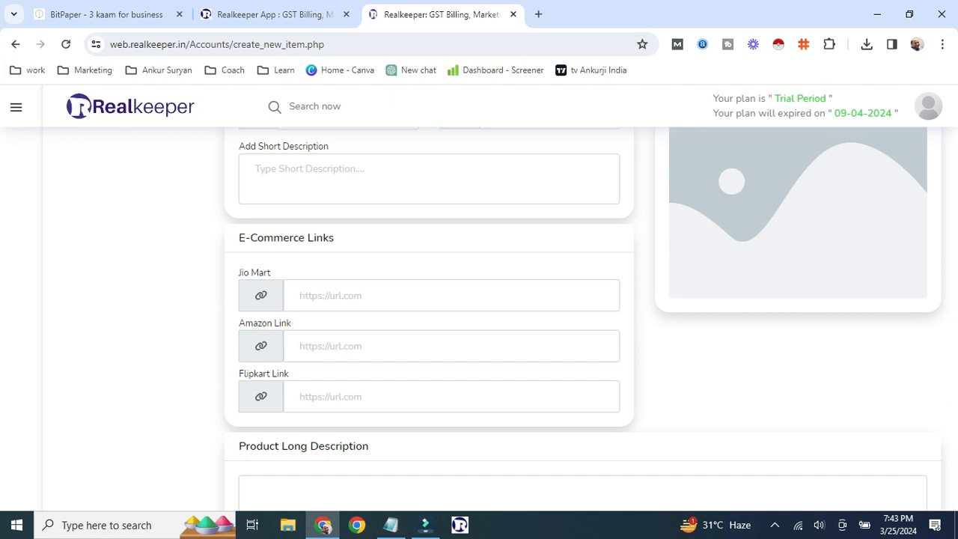
scroll(479, 314, "down", 2)
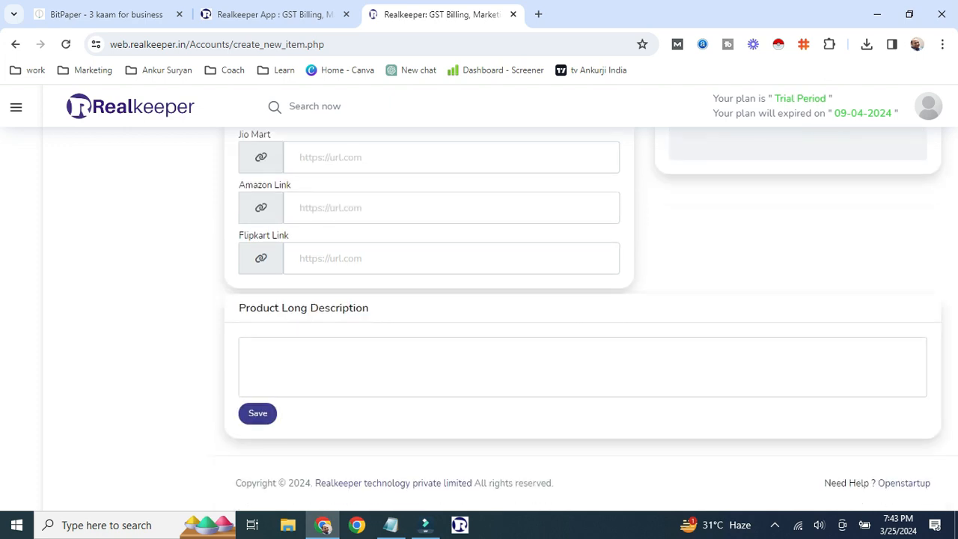
left_click(257, 413)
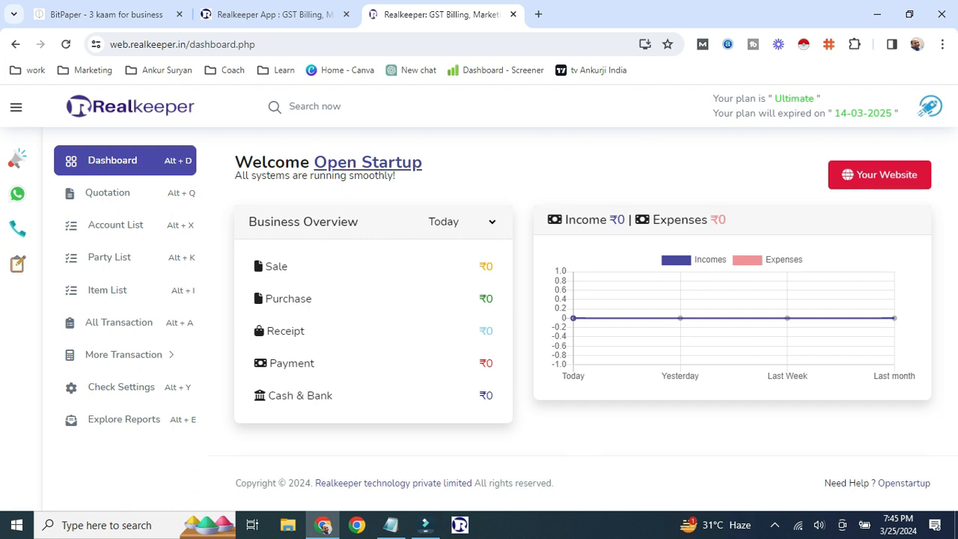
- View the business profile details from the account menu twice, closing it each time
left_click(930, 106)
left_click(886, 155)
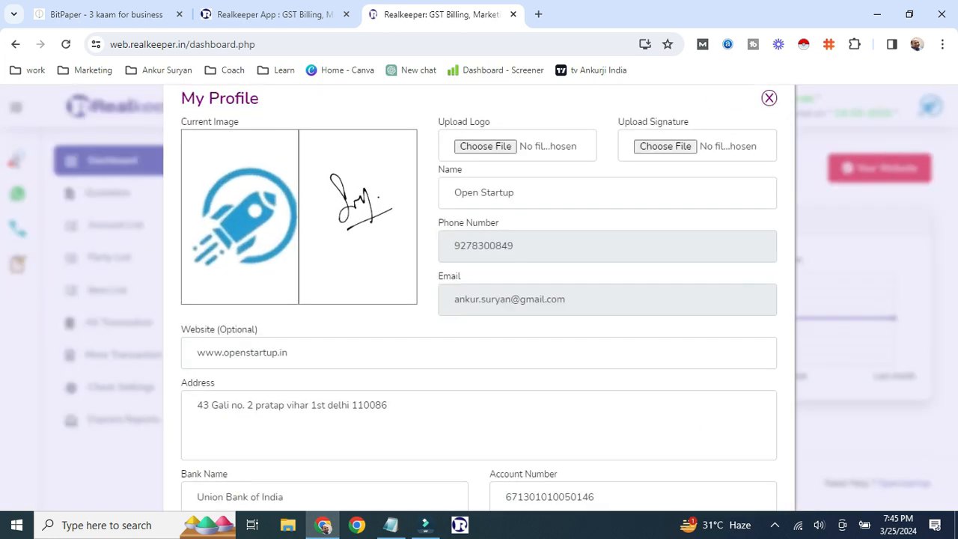
left_click(768, 98)
left_click(930, 106)
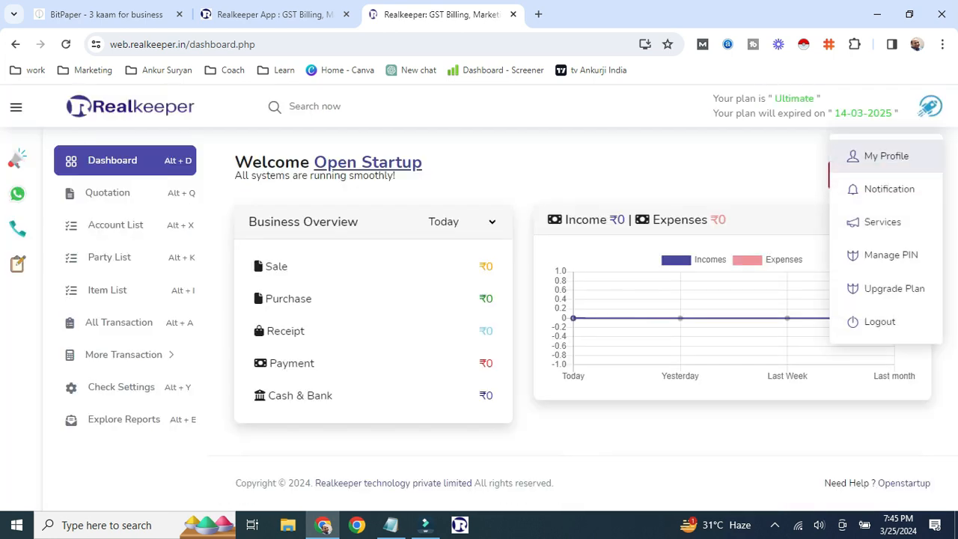
left_click(885, 155)
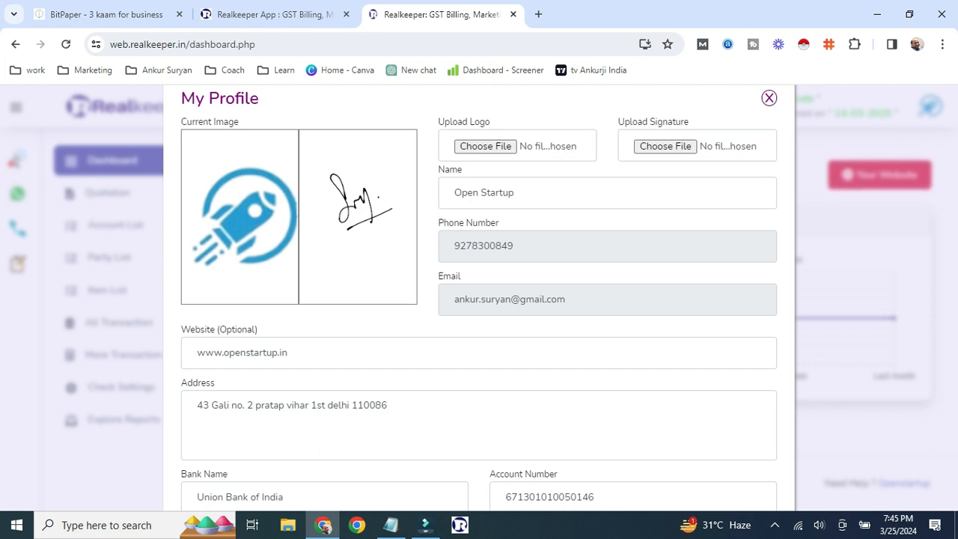
left_click(769, 98)
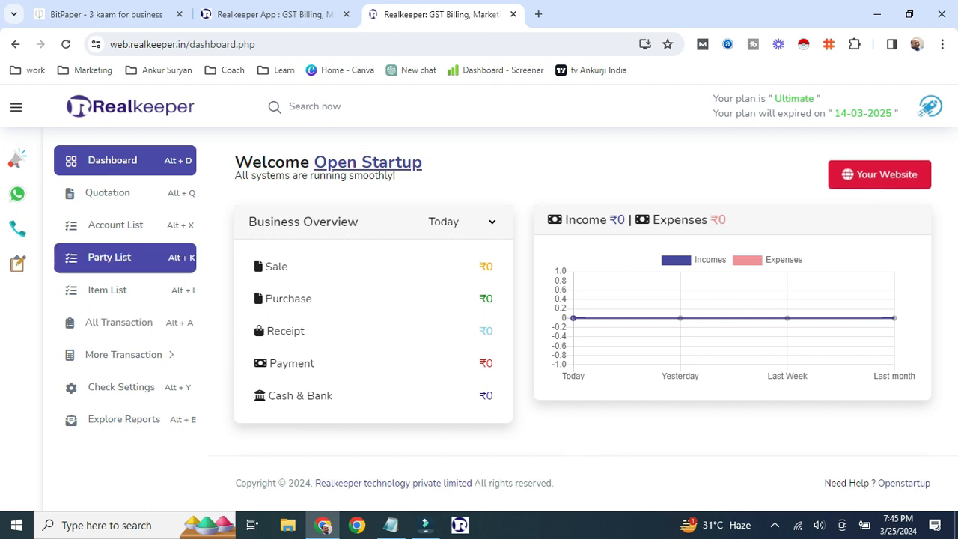
- Browse the Account List, Party List, Items List and All Transactions pages
left_click(115, 224)
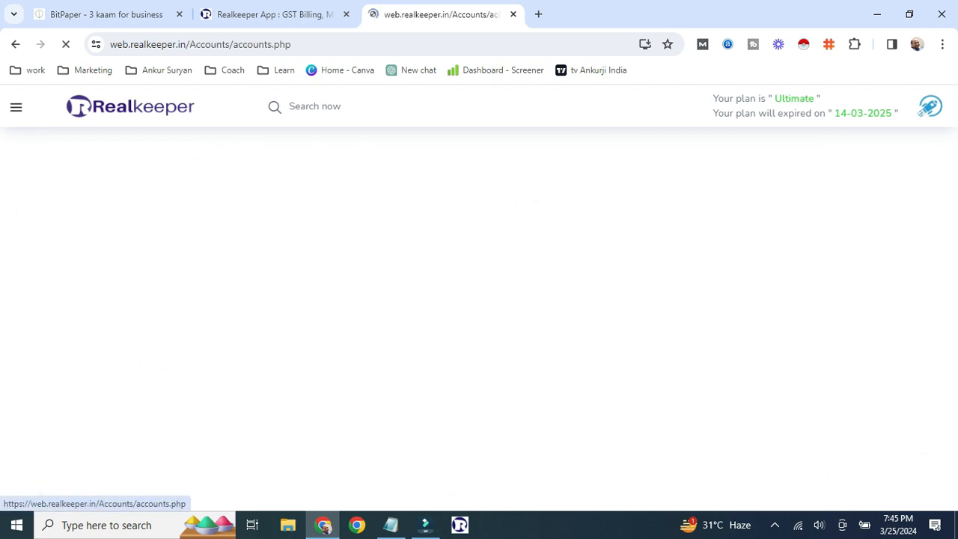
scroll(582, 315, "down", 2)
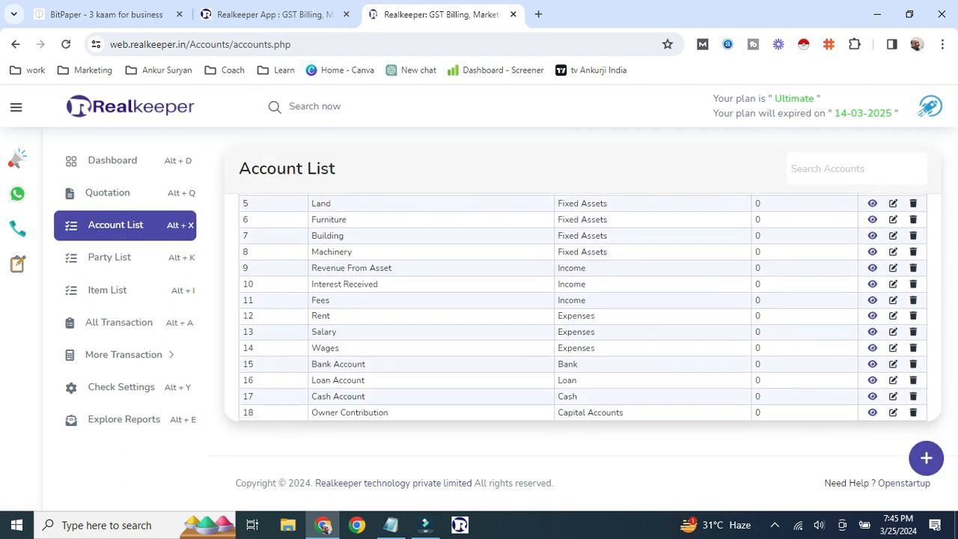
left_click(109, 257)
scroll(582, 314, "down", 1)
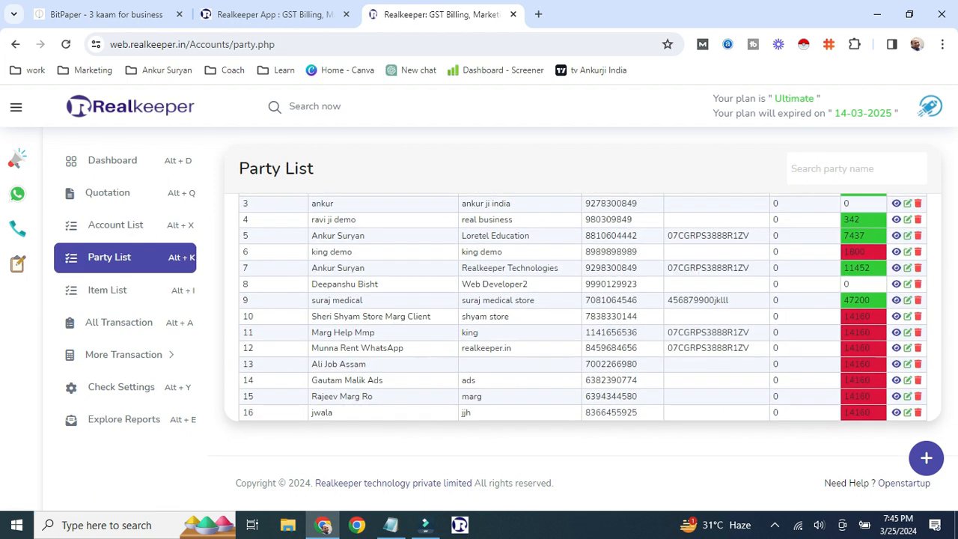
left_click(107, 291)
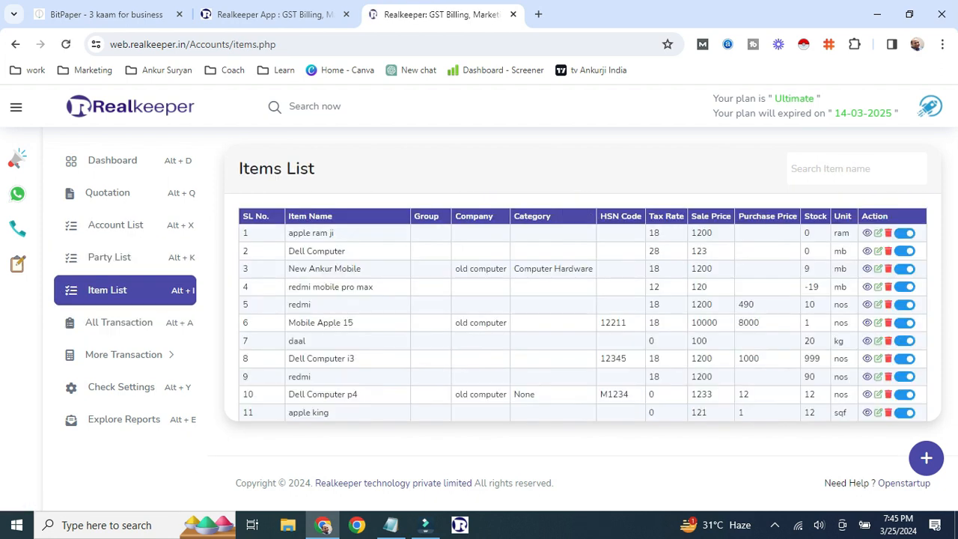
scroll(582, 314, "down", 4)
left_click(119, 322)
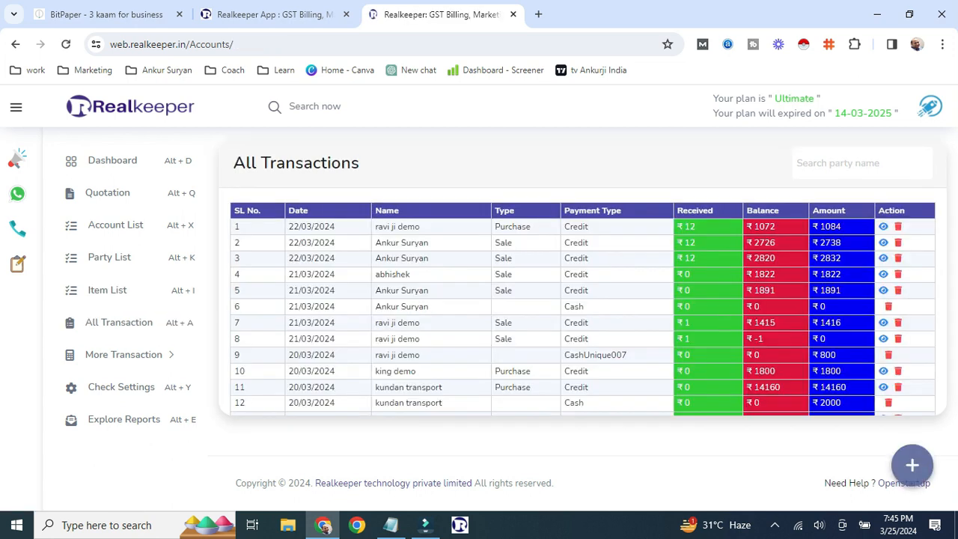
- Start a new sale bill for Loretel Education and add Dell Computer as the product
left_click(912, 464)
left_click(912, 428)
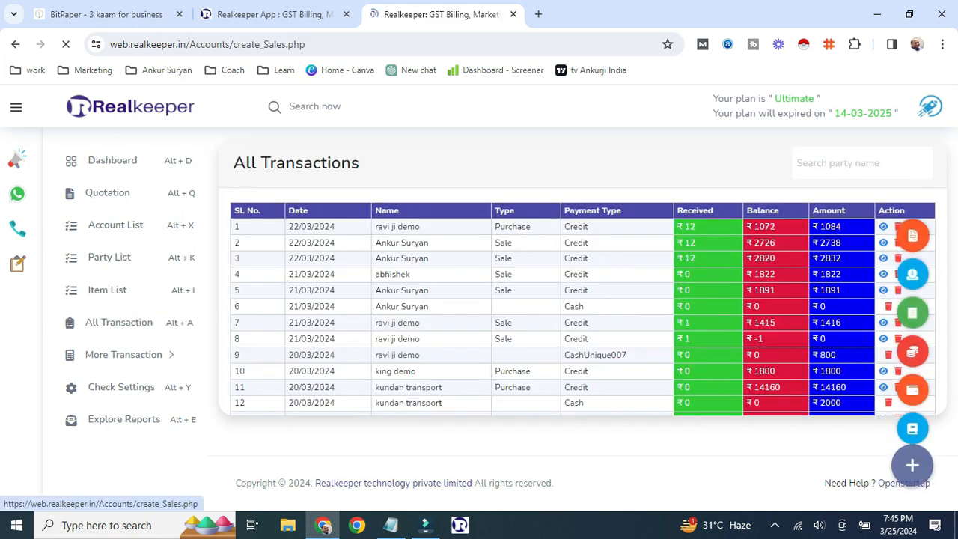
type("an")
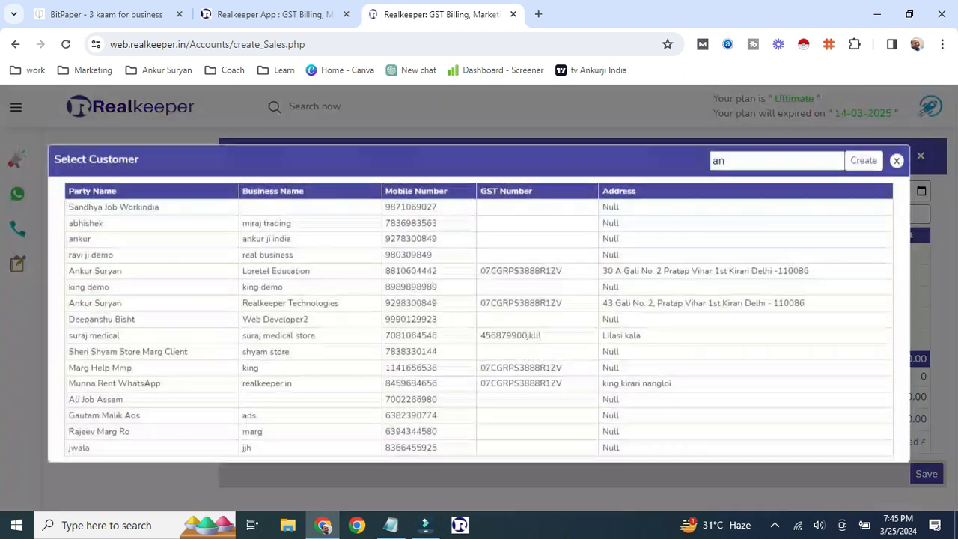
type("kur")
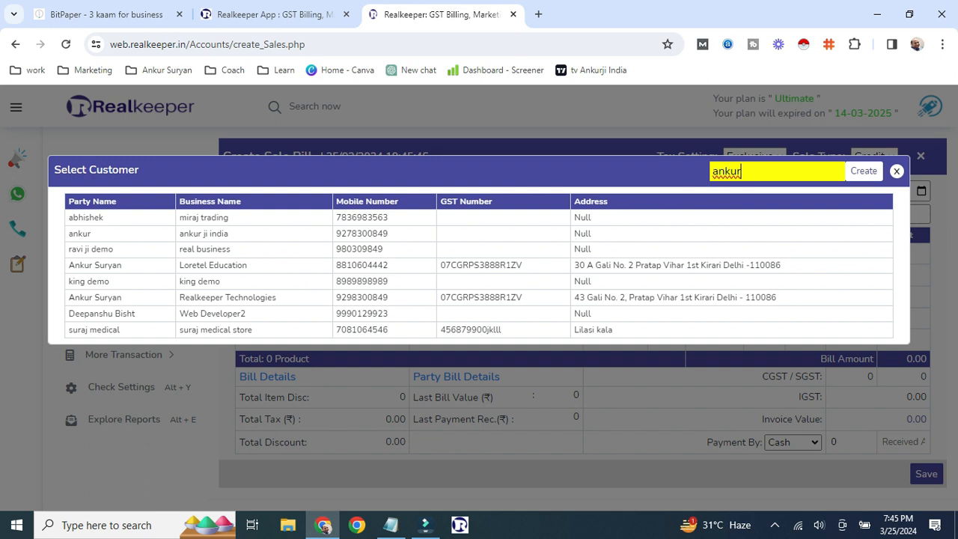
key("Return")
key("Return")
type("del")
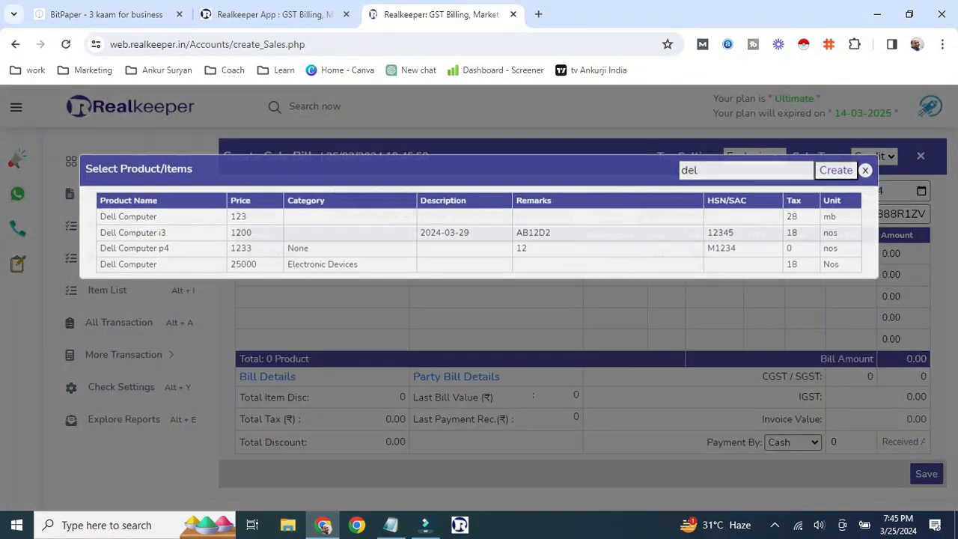
key("Return")
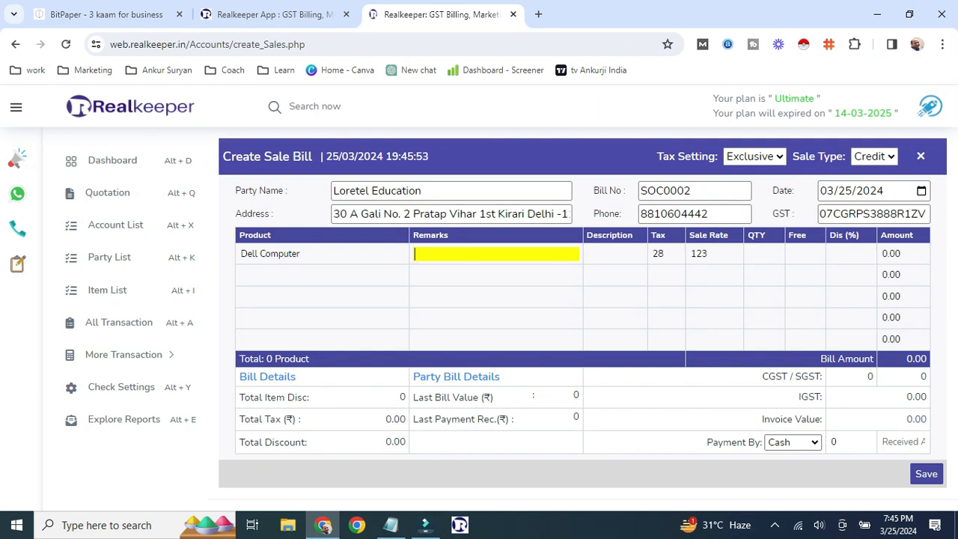
- Set remark Old Computer, description 1 Months W, quantity 10 and sale rate 12000
type("Old Computer")
key("Return")
type("1")
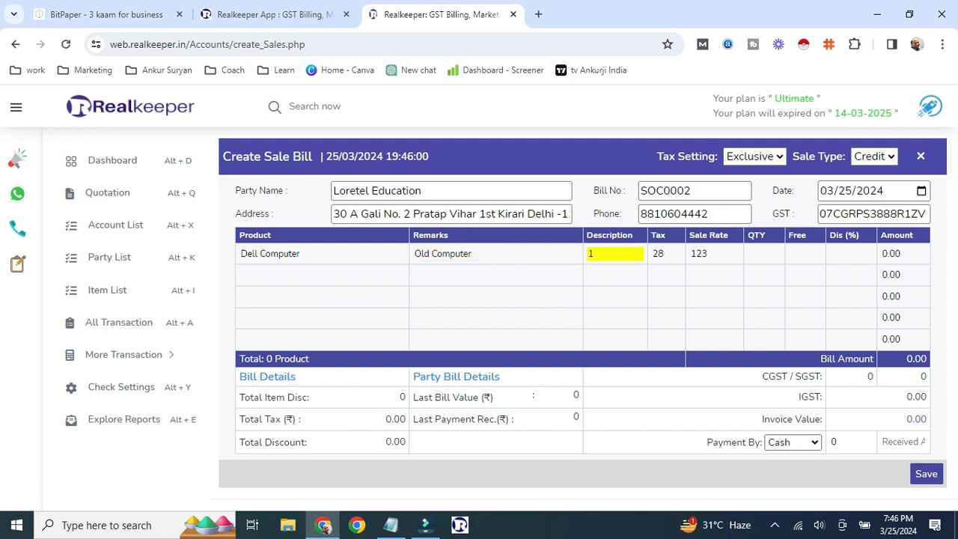
type(" Months W")
key("Return")
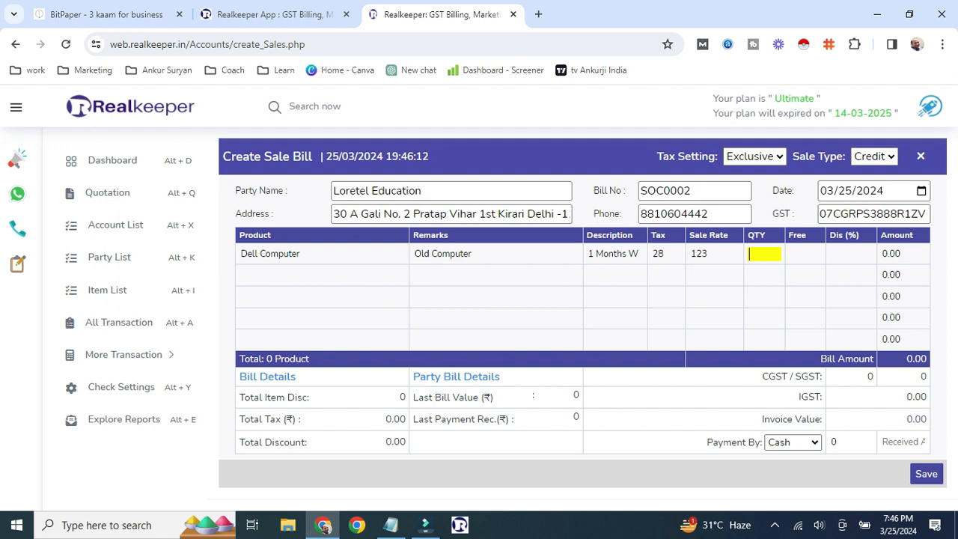
type("1")
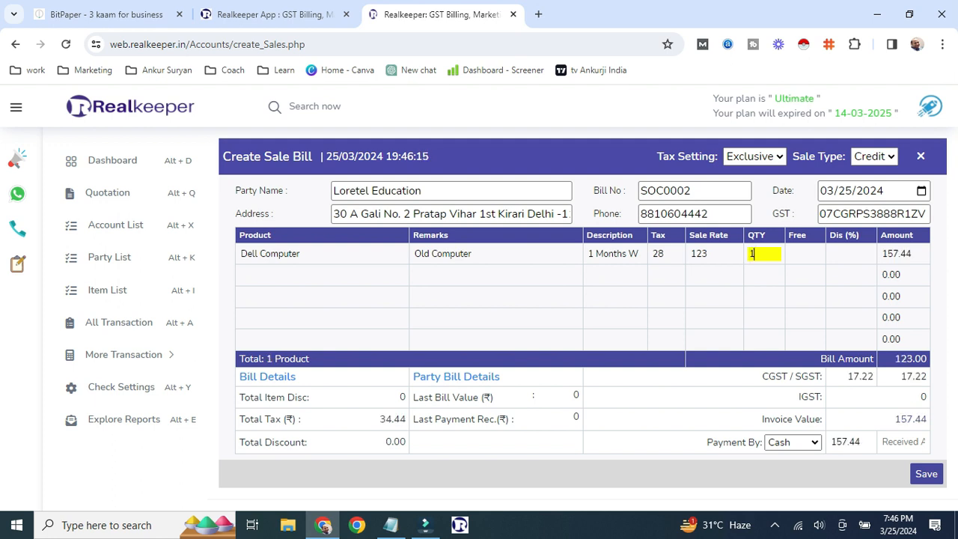
type("0")
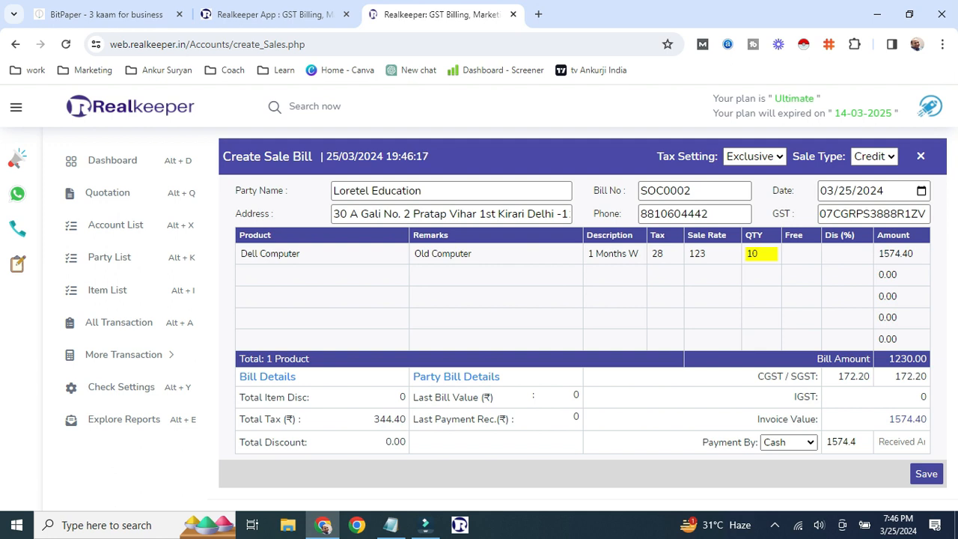
left_click(711, 253)
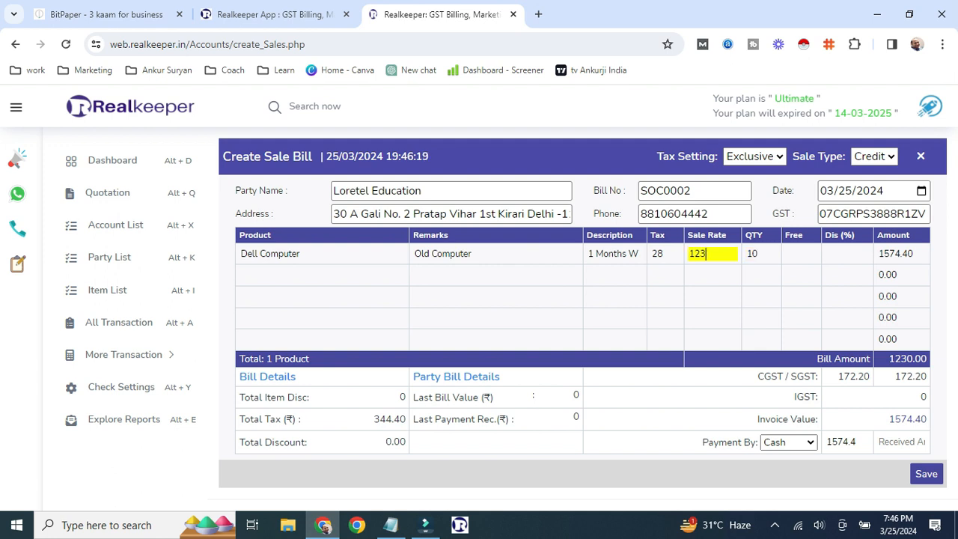
key("BackSpace")
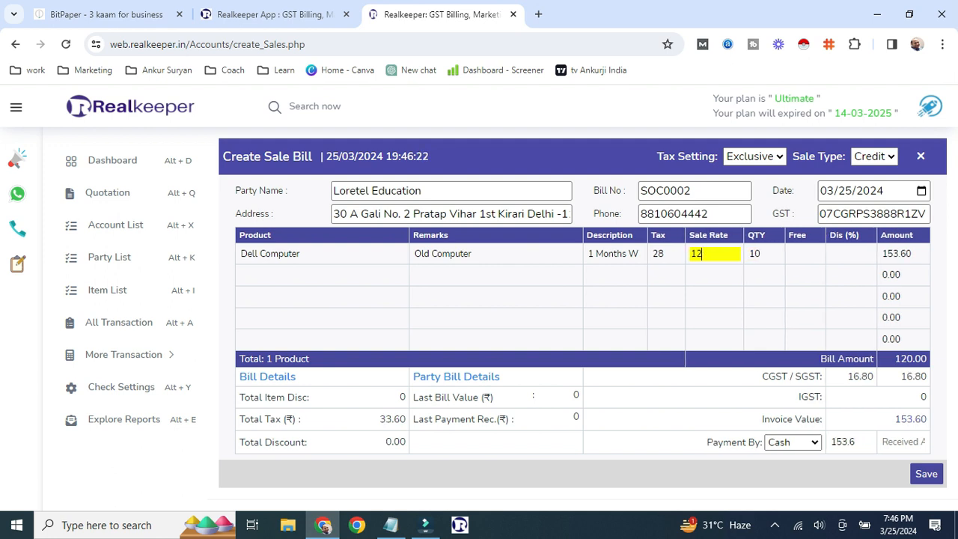
type("000")
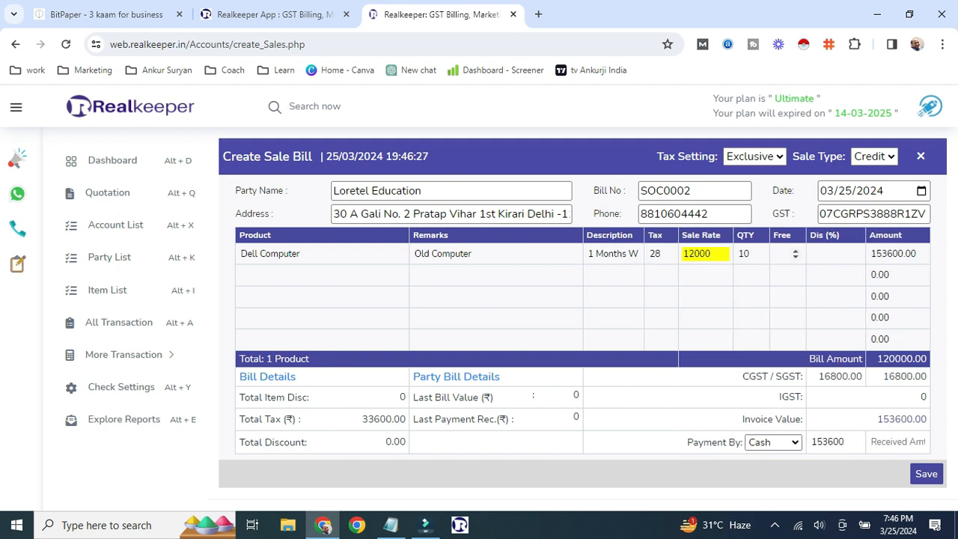
- Give 2 free units and a 25% discount on the Dell Computer line
left_click(783, 254)
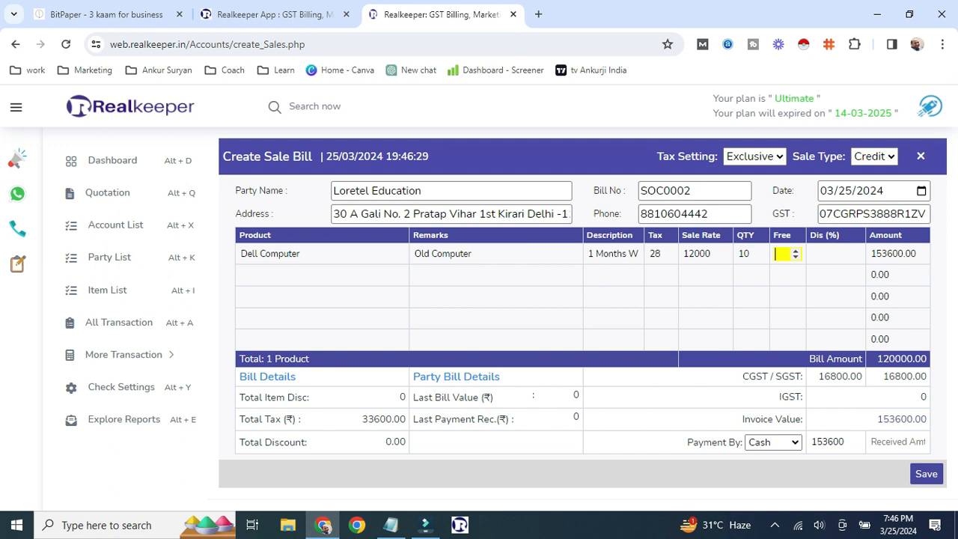
type("2")
key("Tab")
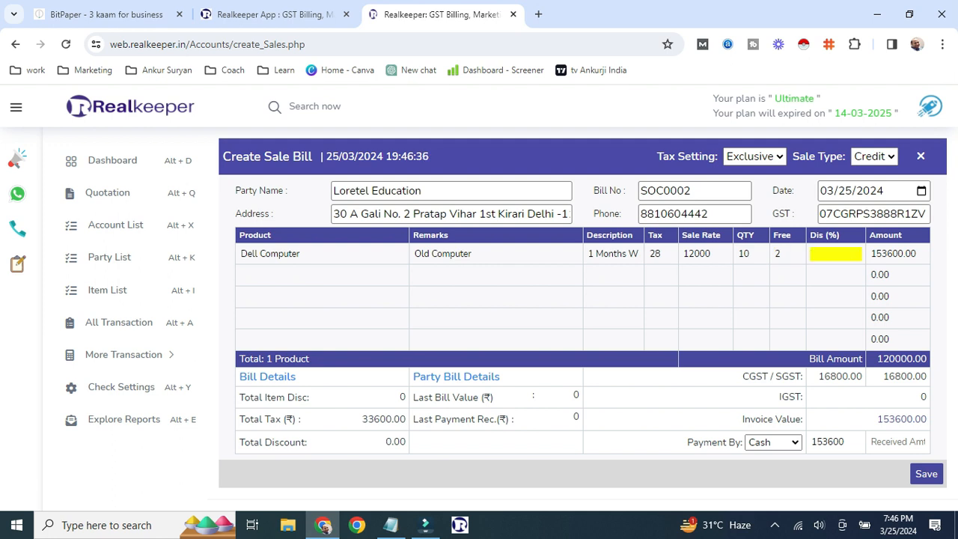
type("25")
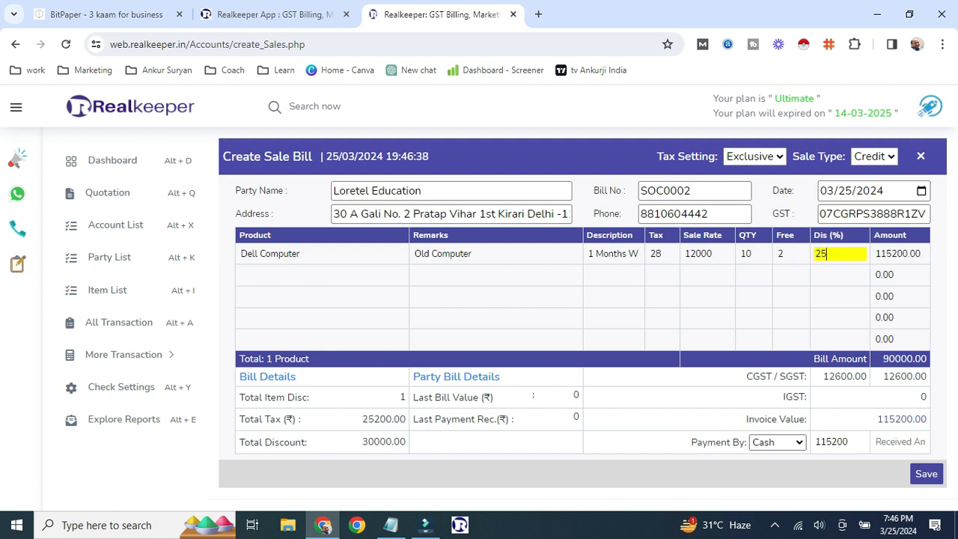
- Record 12000 received in cash and save the sale bill
left_click(777, 443)
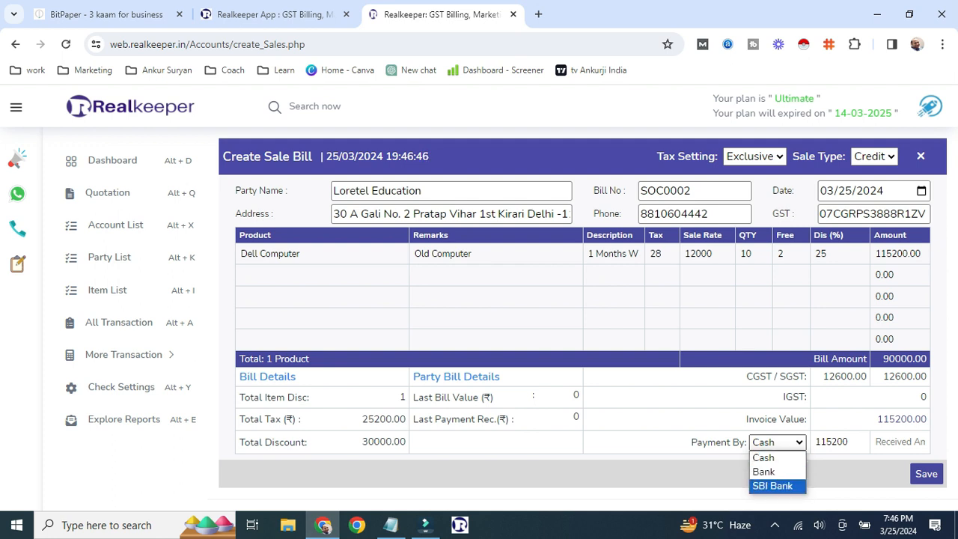
left_click(764, 457)
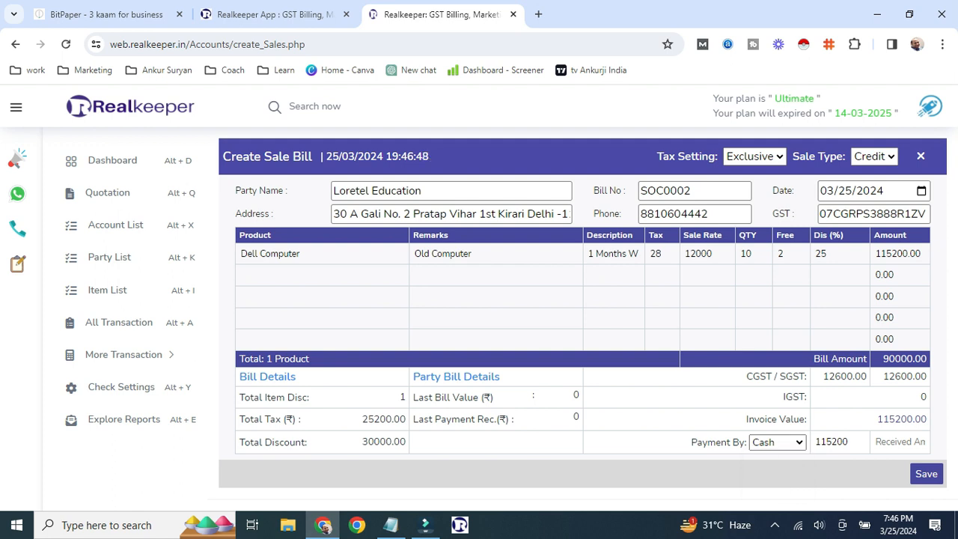
left_click(899, 443)
type("12000")
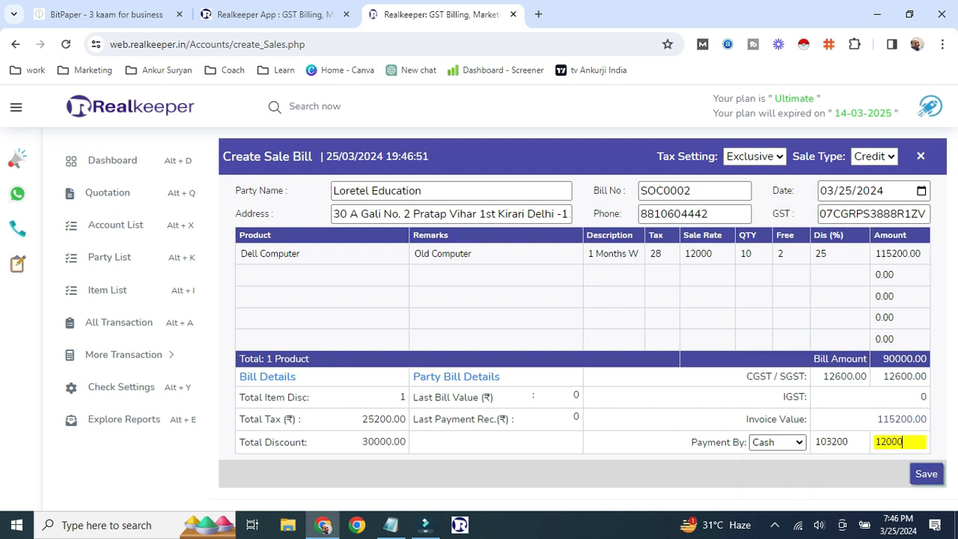
left_click(926, 473)
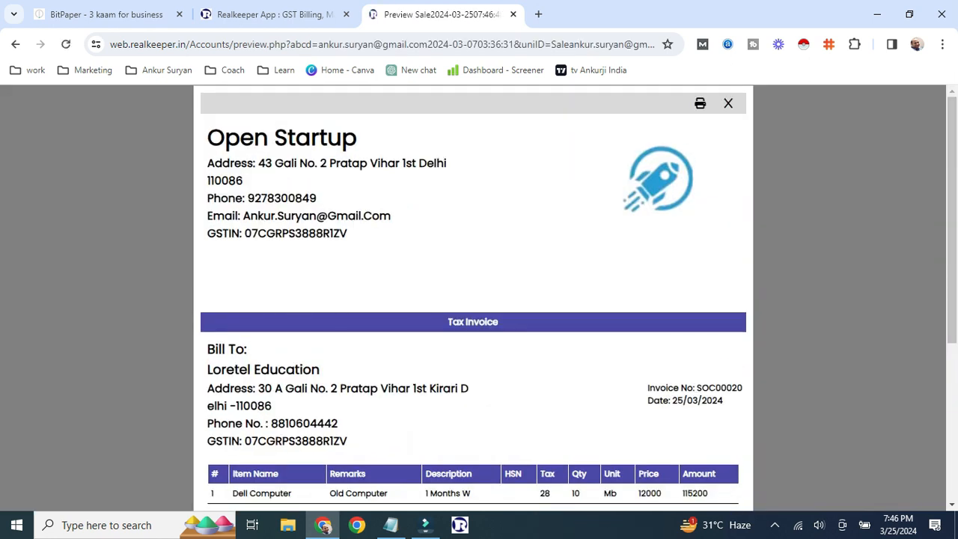
- Scroll through the Loretel Education invoice checking total 115200, received 12000 and balance 103200
scroll(473, 300, "down", 3)
scroll(473, 299, "up", 3)
scroll(473, 299, "down", 3)
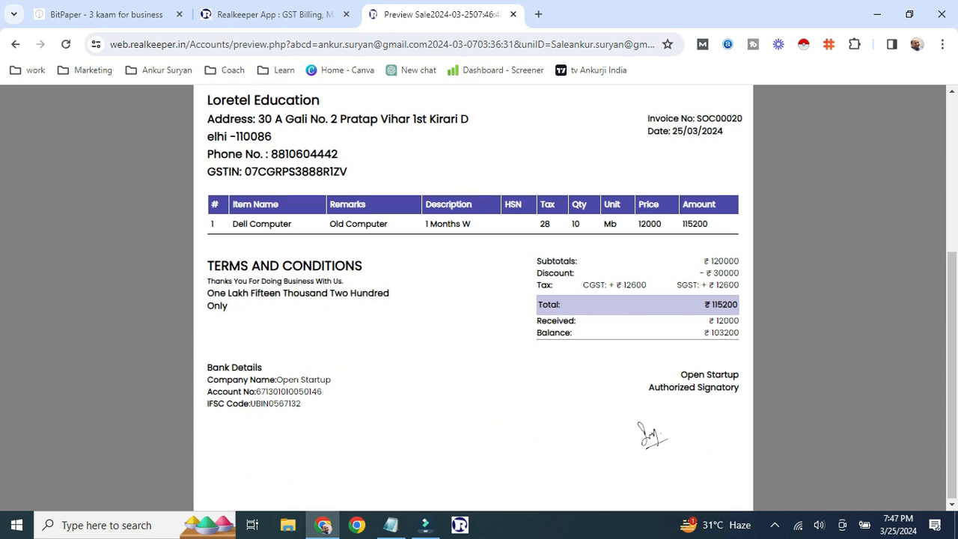
scroll(472, 299, "up", 3)
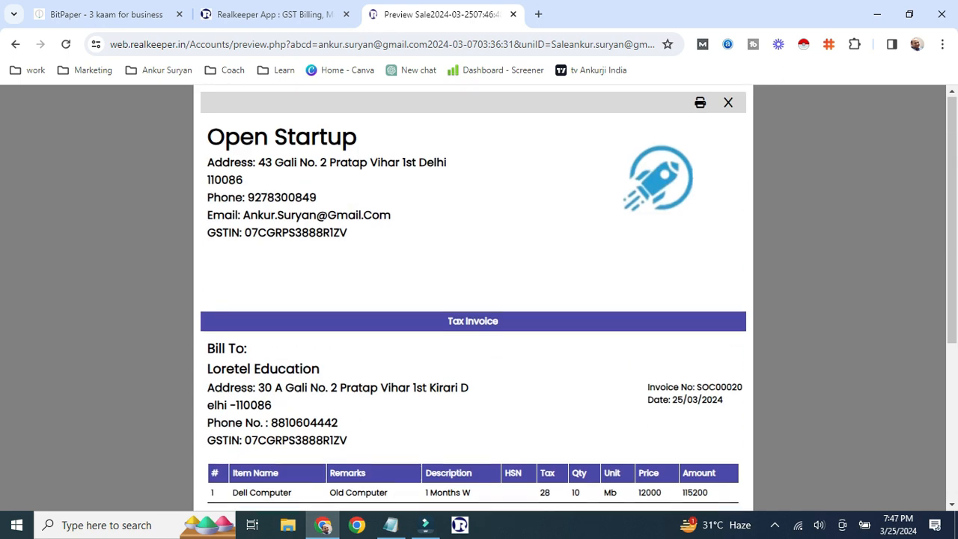
scroll(473, 299, "down", 1)
scroll(472, 300, "down", 3)
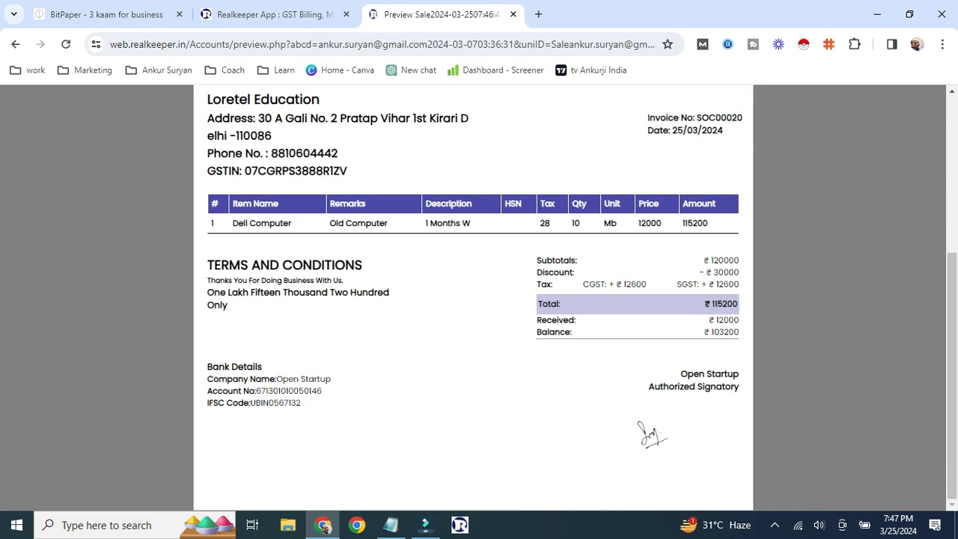
scroll(473, 299, "up", 4)
- In print settings, keep background graphics on and turn headers and footers off
key("ctrl+p")
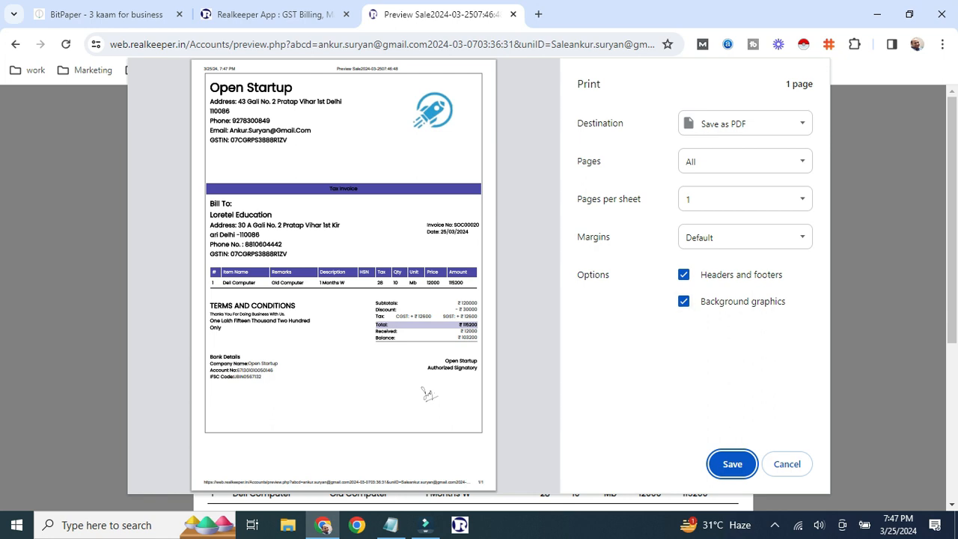
left_click(683, 301)
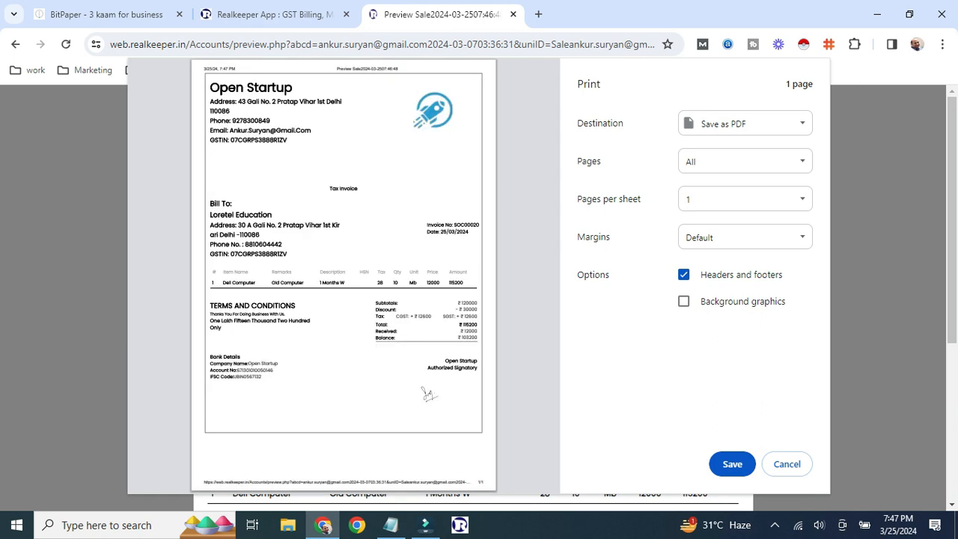
left_click(683, 301)
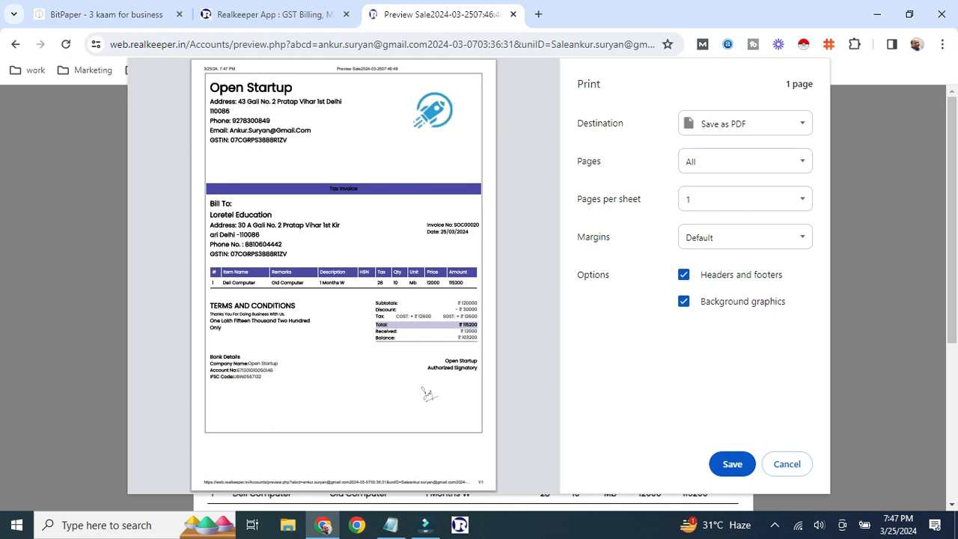
left_click(683, 275)
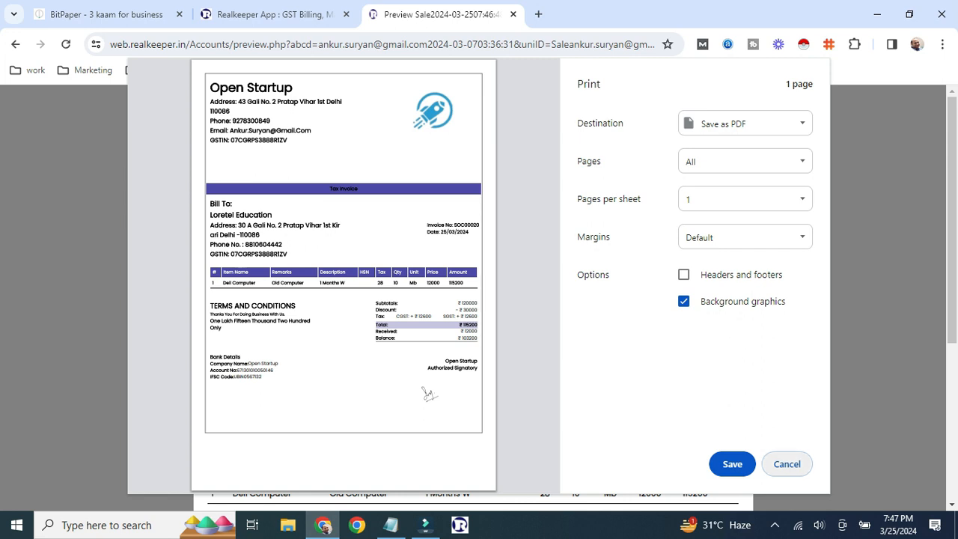
key("Escape")
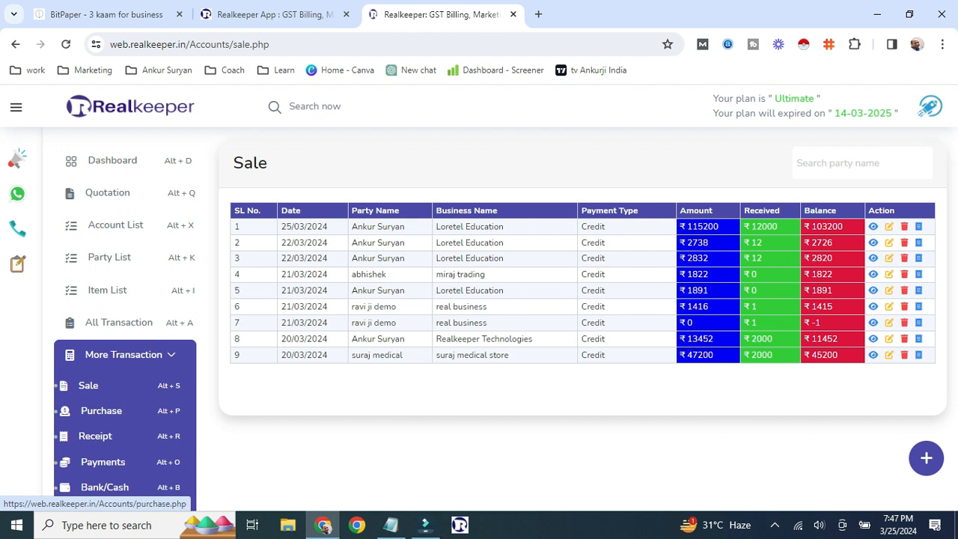
- Visit the Purchase list, then open the Receipt list and start a new receipt
left_click(101, 410)
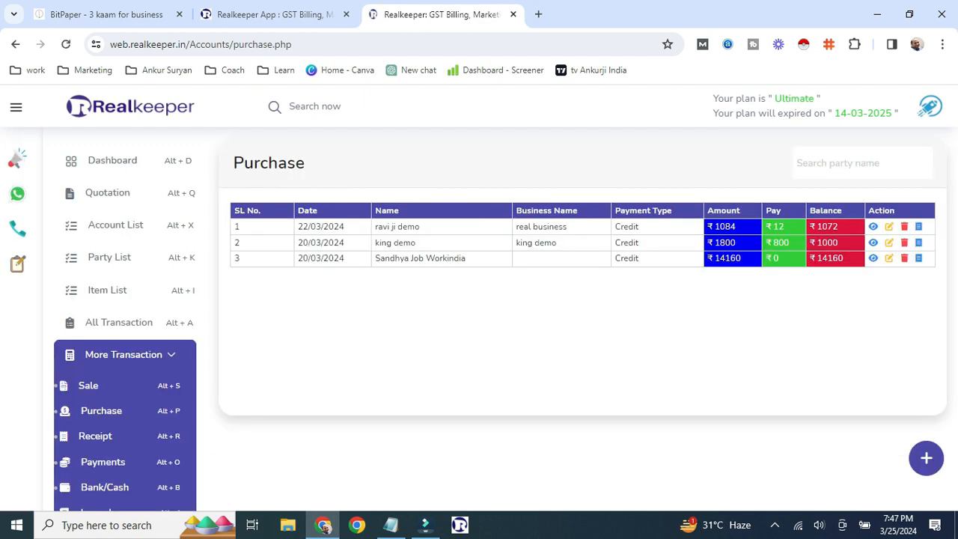
left_click(925, 458)
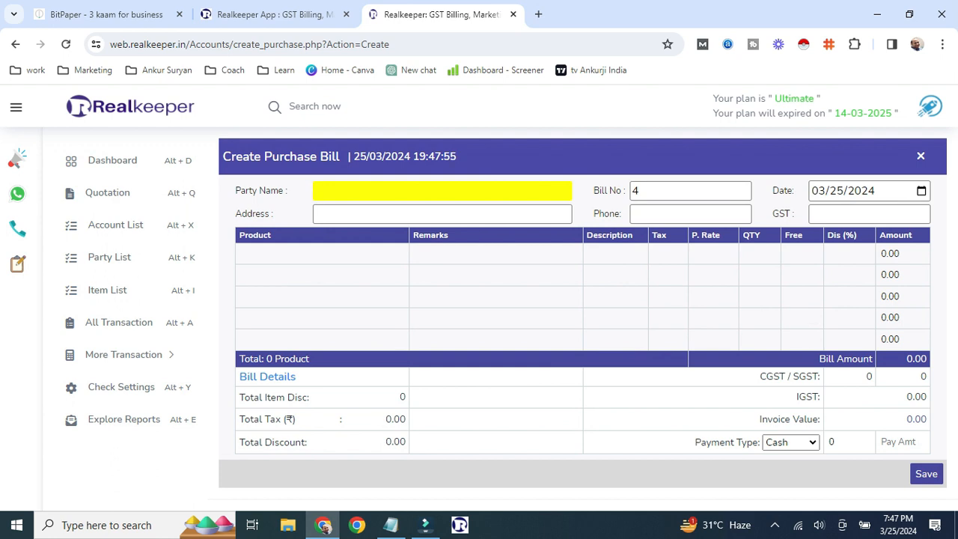
left_click(123, 354)
left_click(97, 437)
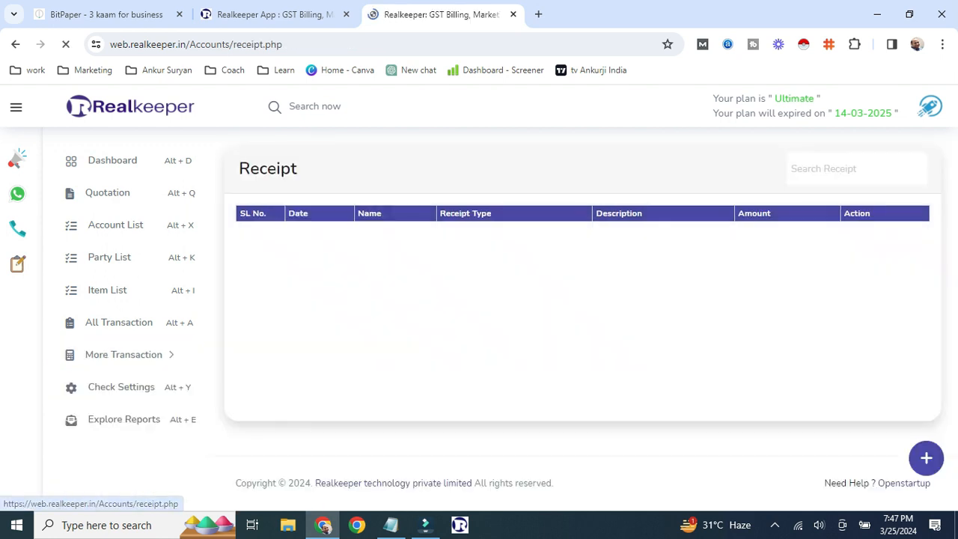
left_click(925, 458)
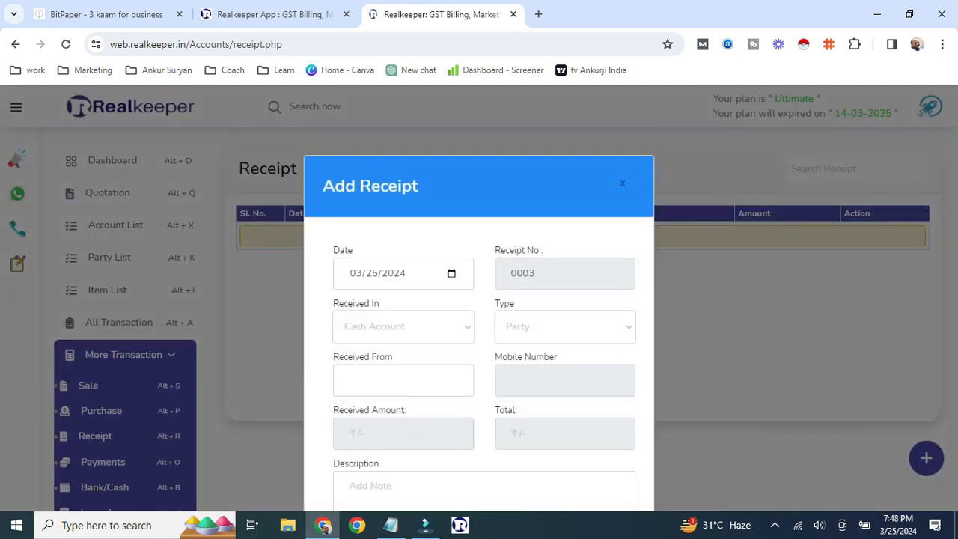
- Keep Cash Account, set receipt type to Account and choose Interest Received
left_click(404, 327)
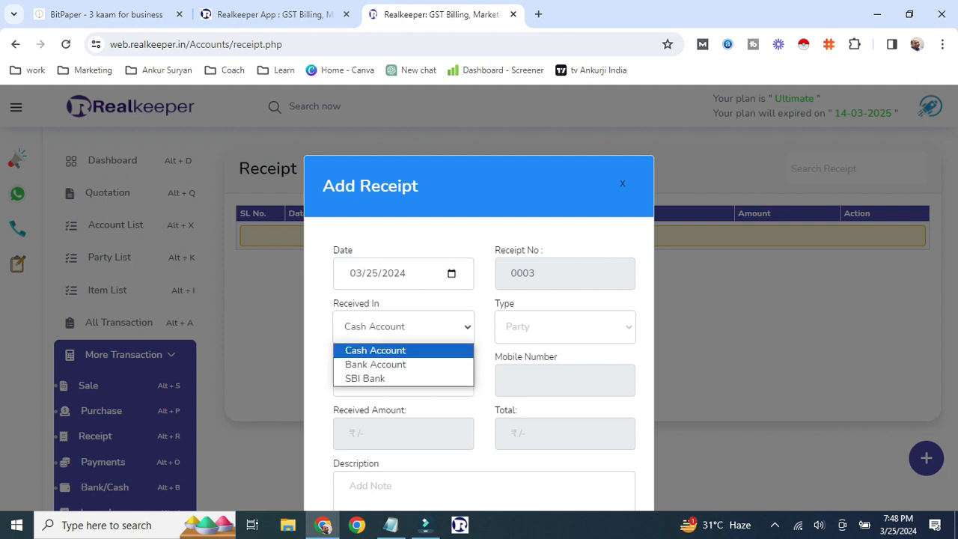
key("Down")
key("Escape")
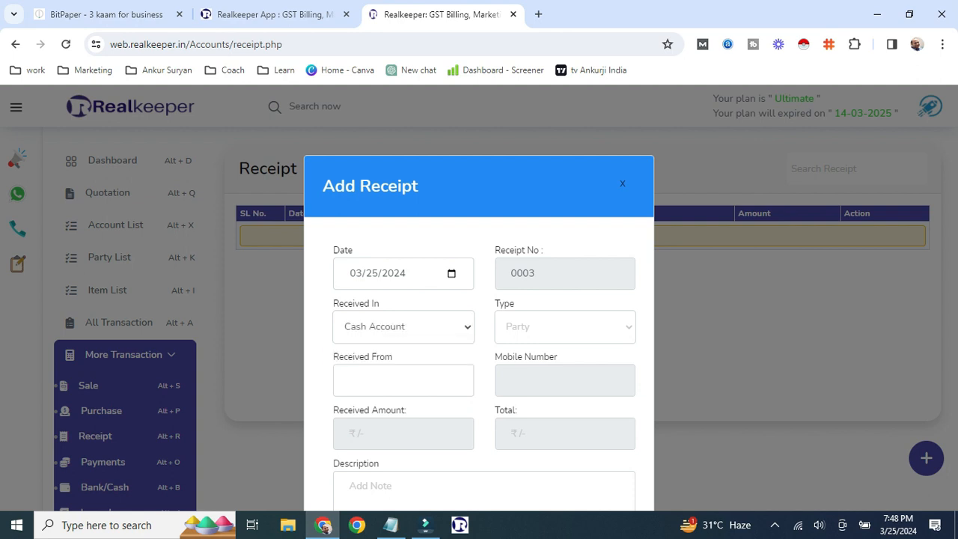
left_click(565, 327)
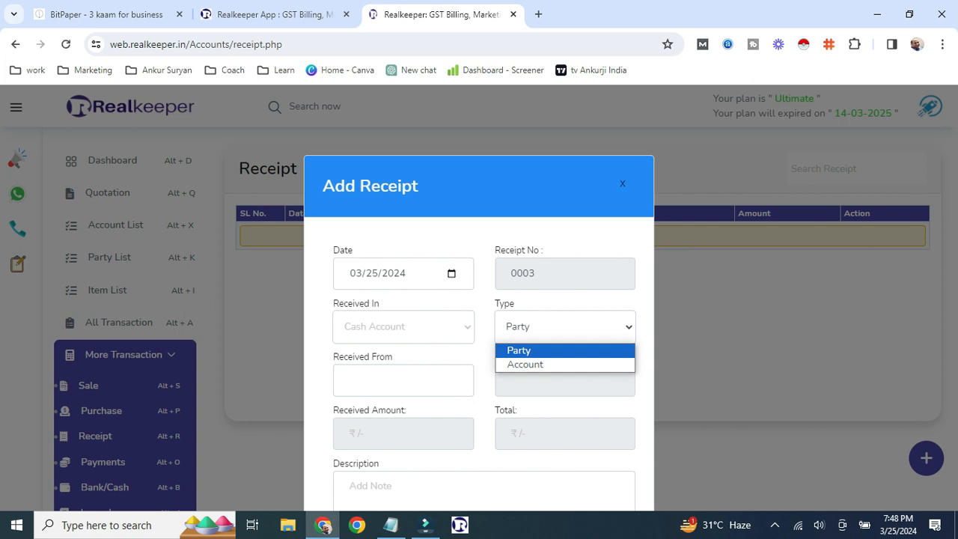
key("Down")
key("Return")
key("Tab")
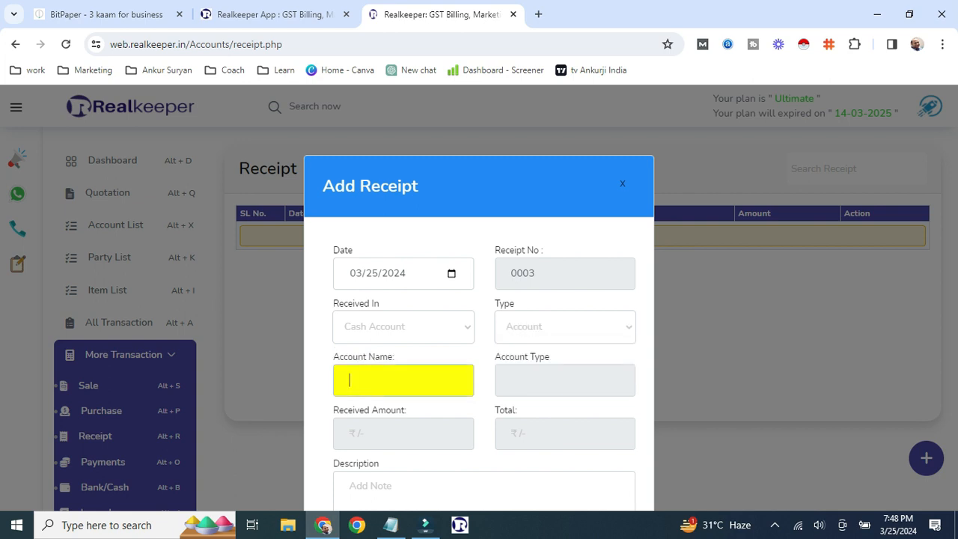
type("fee")
key("Down")
key("Down")
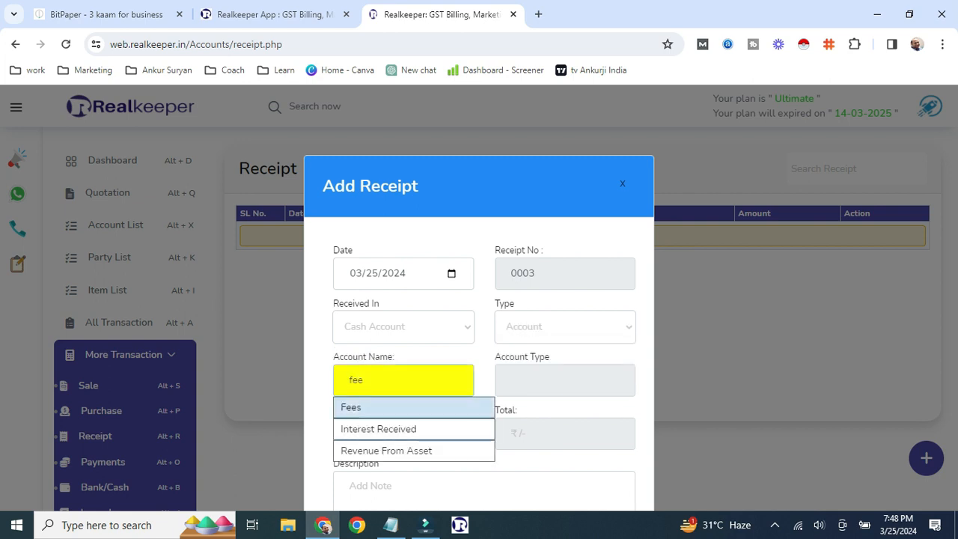
key("Return")
- Enter amount 1230 with note 'ok', create the receipt and dismiss the success message
key("Tab")
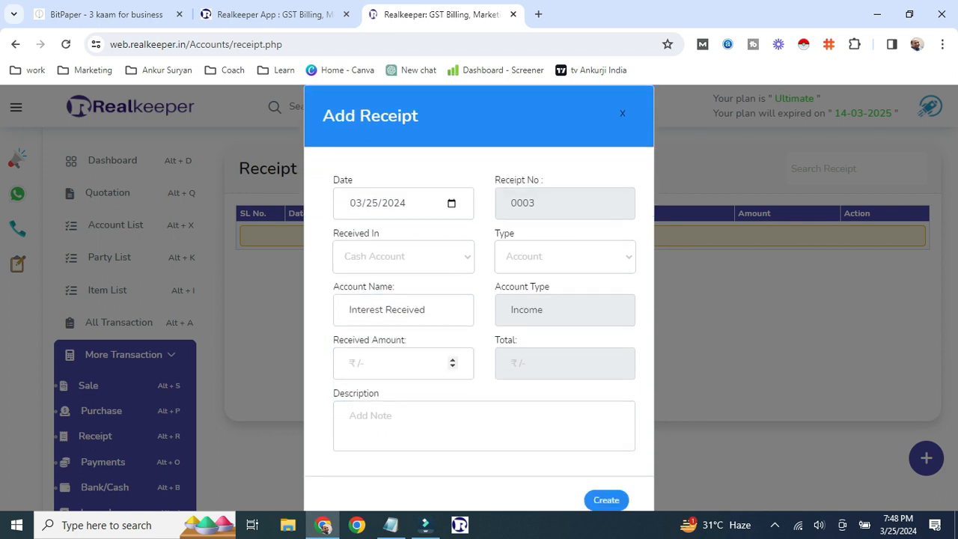
type("12")
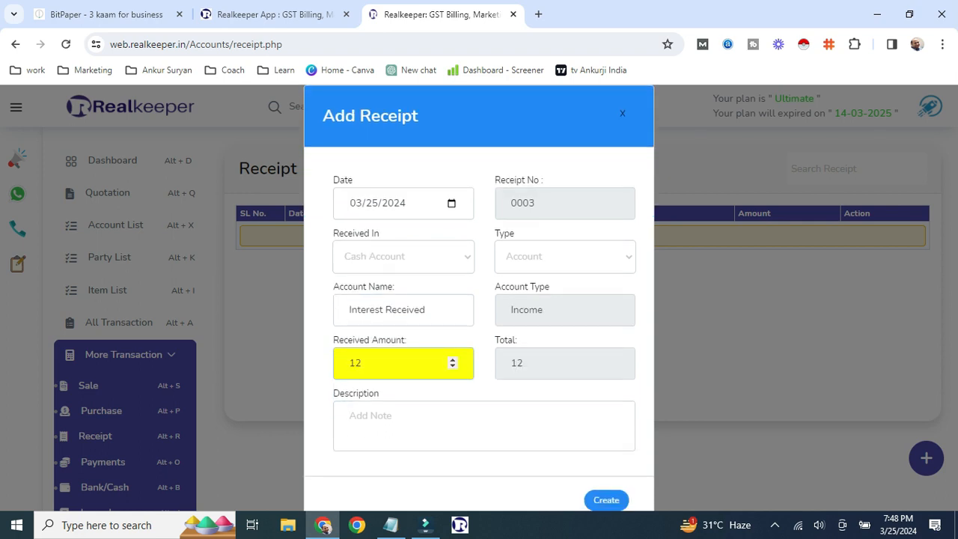
type("30")
key("Tab")
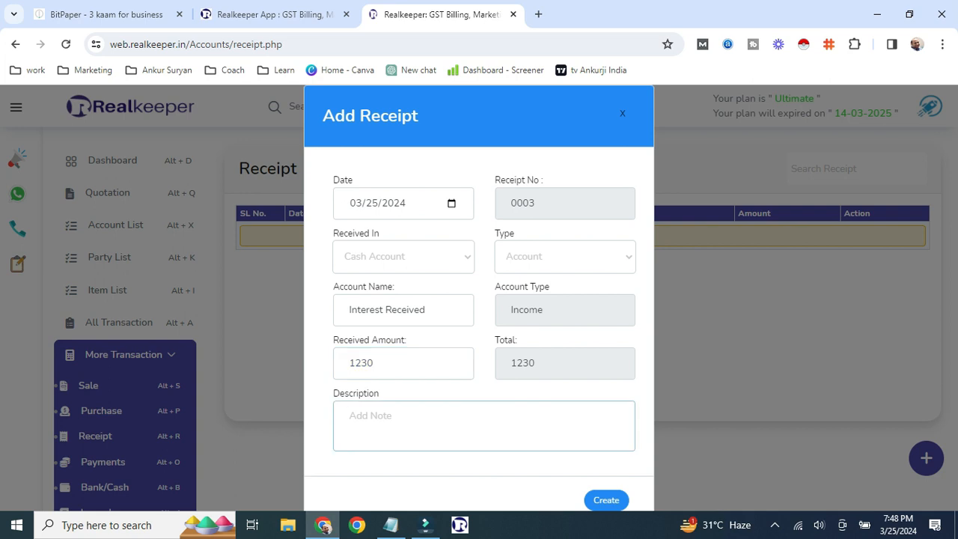
type("ok")
left_click(606, 499)
key("Return")
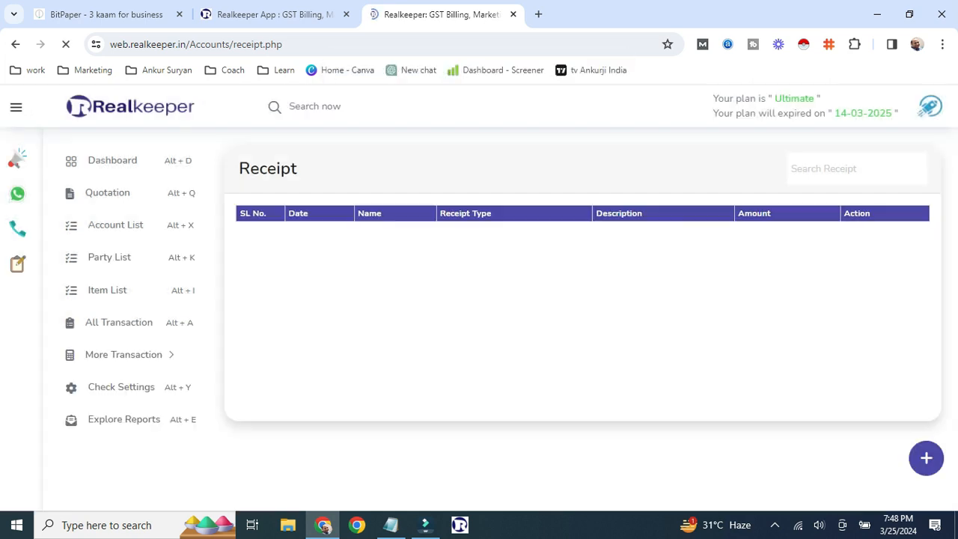
- Start a new payment of type Account, charged to the Rent account
scroll(103, 400, "down", 1)
left_click(103, 393)
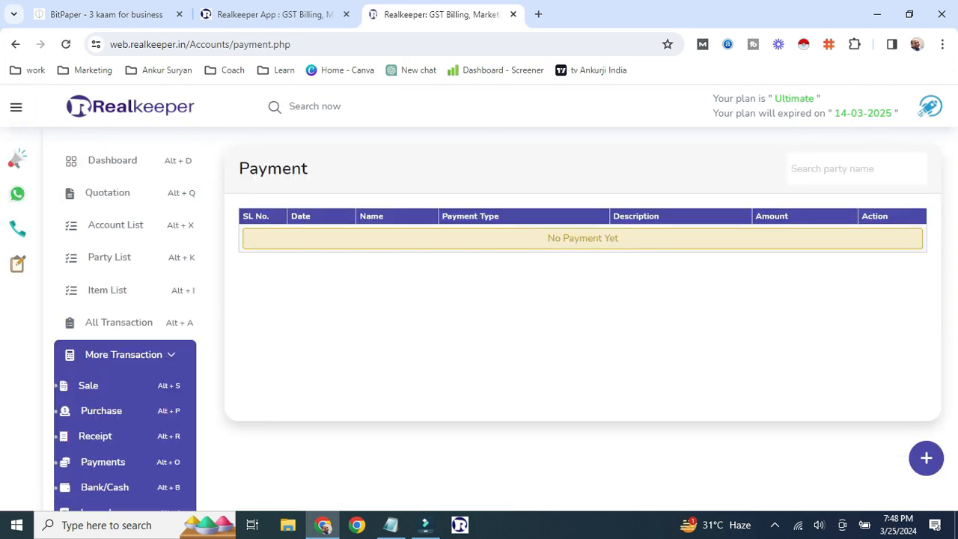
left_click(927, 458)
left_click(562, 326)
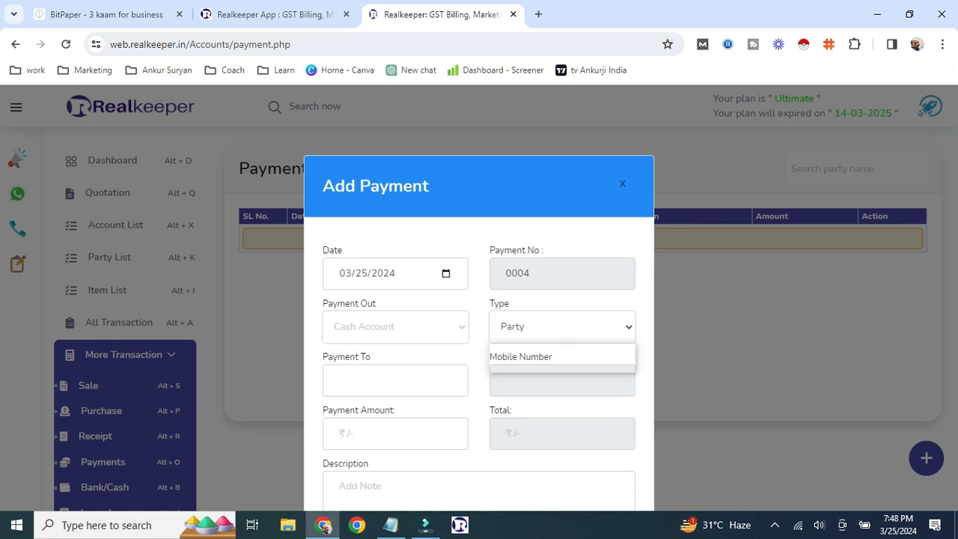
left_click(562, 364)
left_click(396, 380)
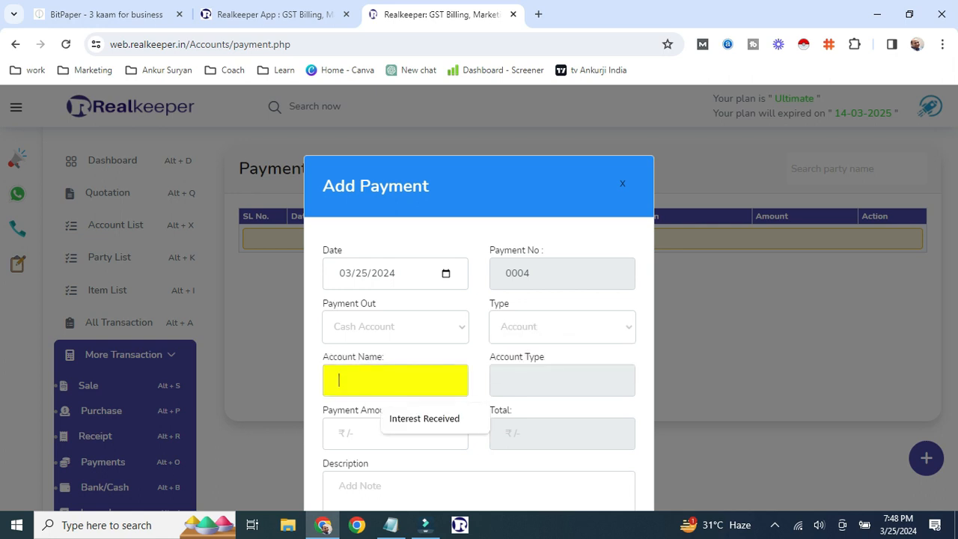
type("rent")
left_click(381, 449)
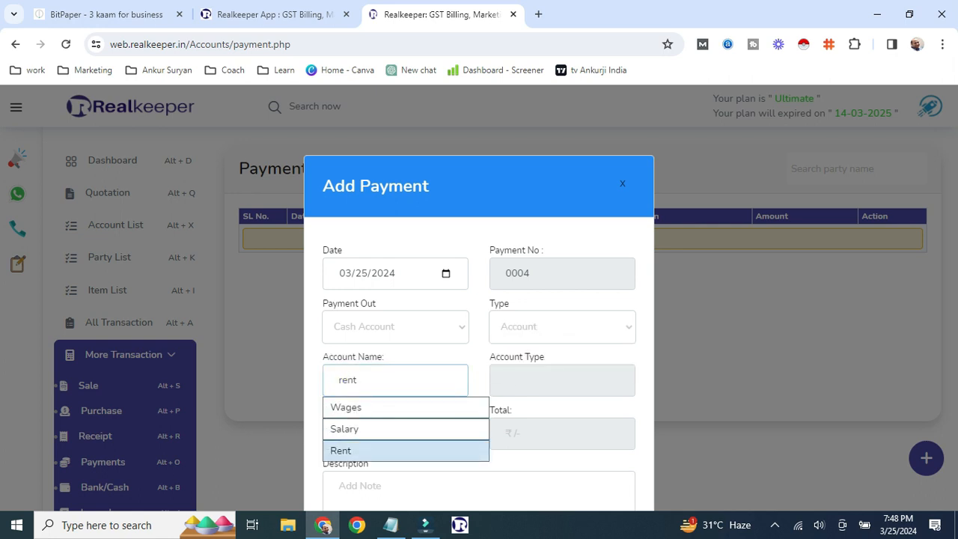
- Pay 1200 from Cash Account with description 'rent', save it, then go to the Sale list
left_click(395, 327)
left_click(395, 433)
left_click(395, 433)
type("1200")
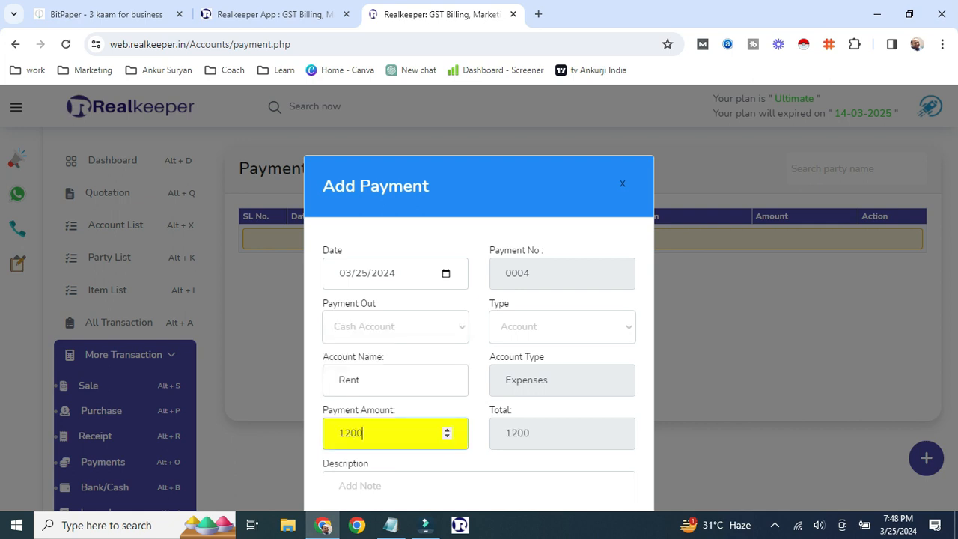
key("Tab")
type("rent")
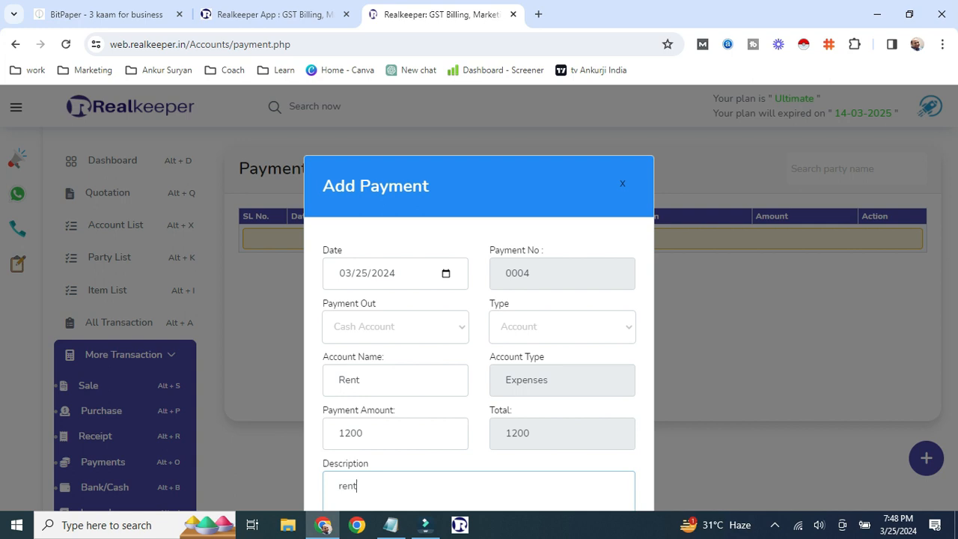
scroll(478, 323, "down", 2)
left_click(606, 464)
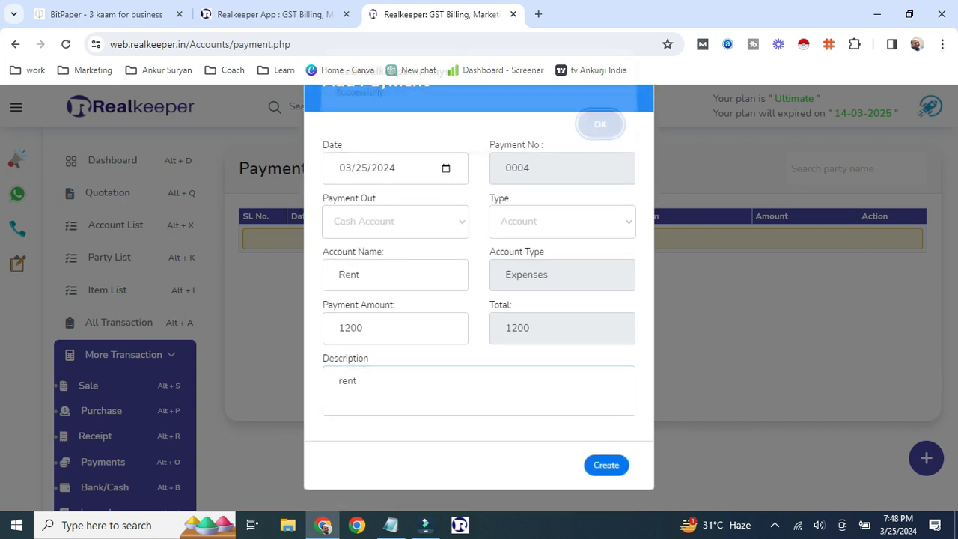
key("Return")
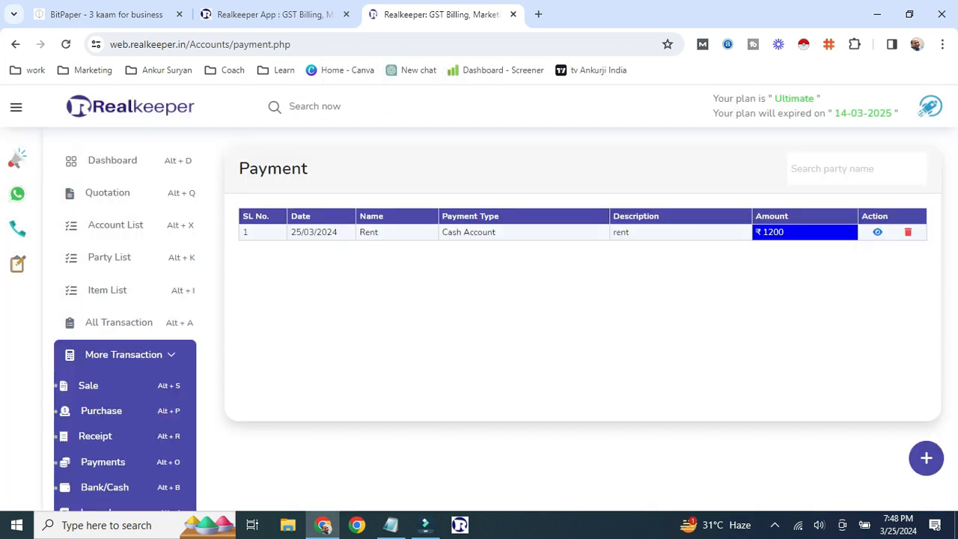
key("alt+s")
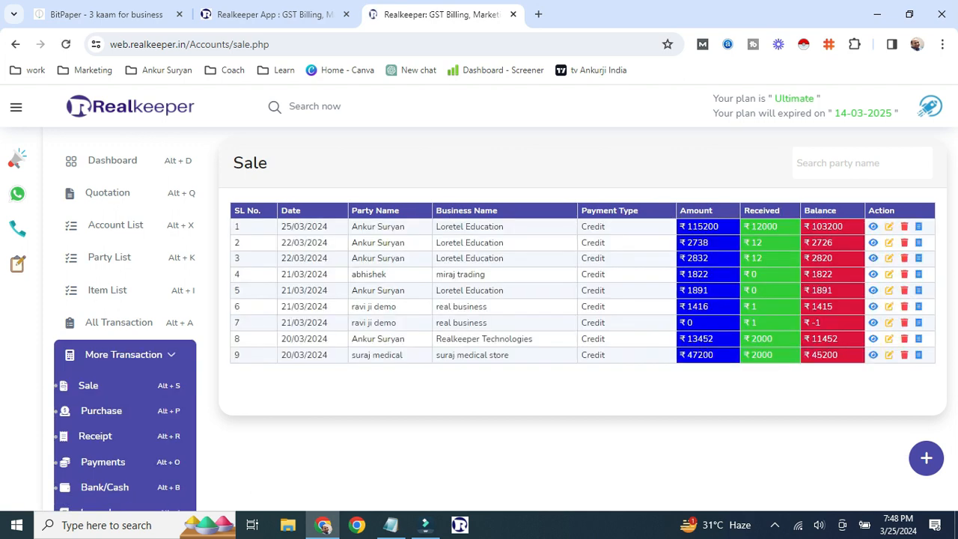
- Search the Sale list by the customer's party name to show their five bills
key("Tab")
type("ankur")
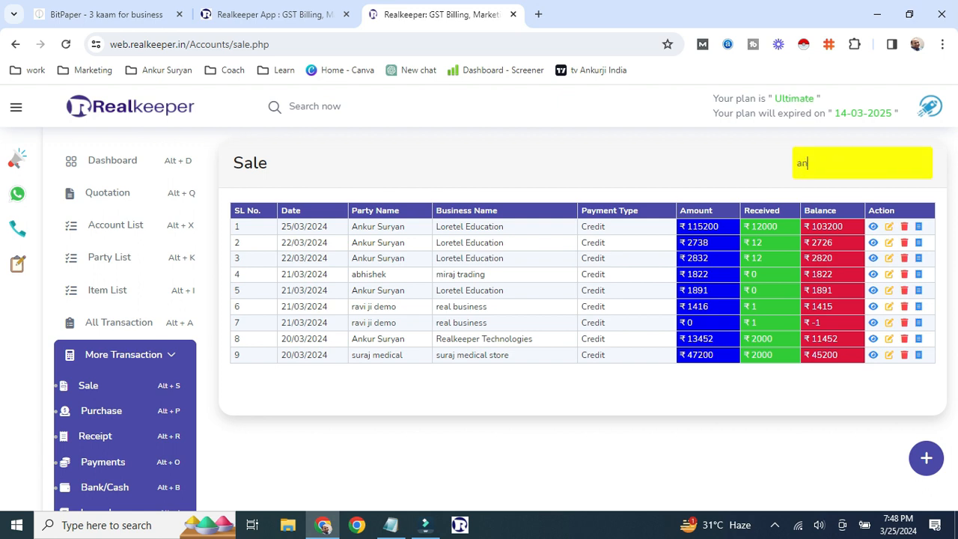
key("BackSpace")
key("BackSpace")
key("BackSpace")
type("ankur")
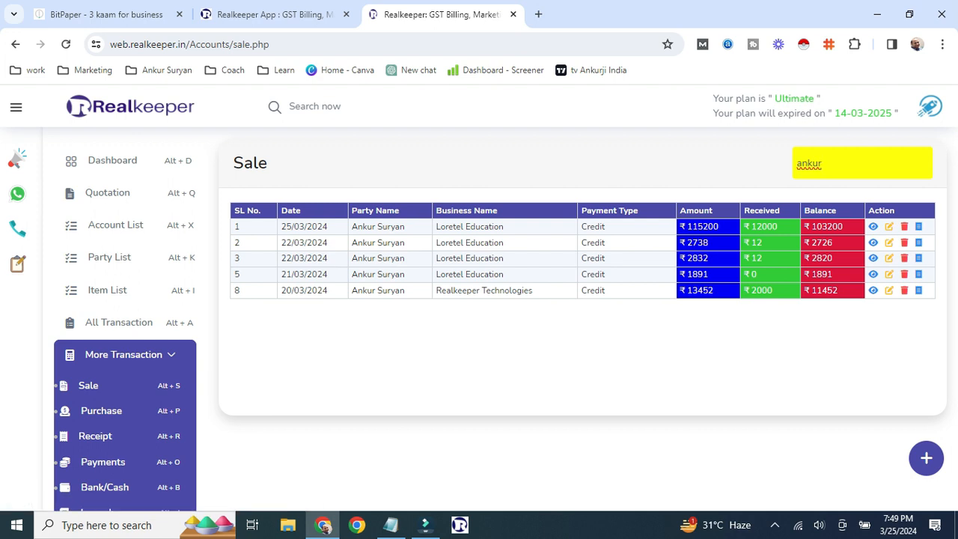
- Record a 50000 receipt 'for cash' against the 25/03/2024 sale, leaving 53200 due
left_click(919, 227)
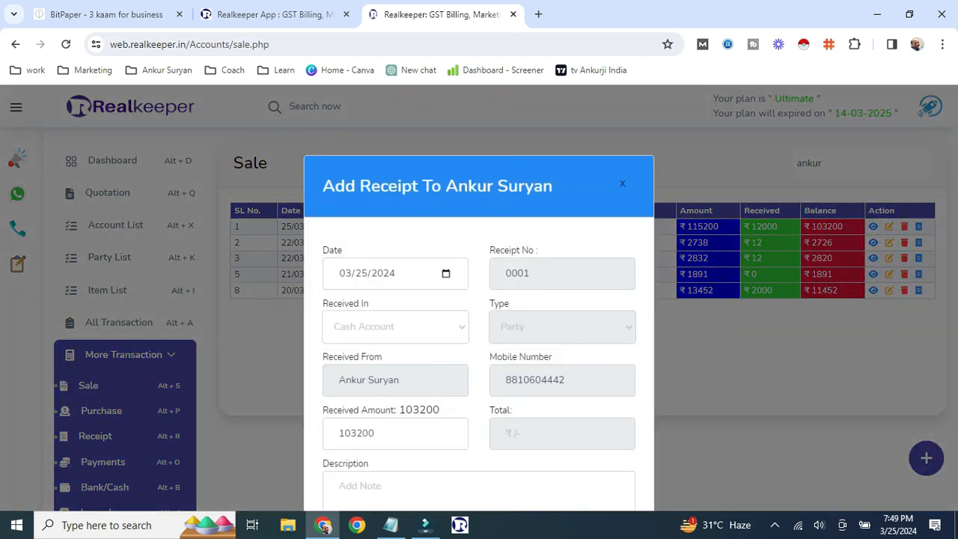
scroll(395, 363, "down", 1)
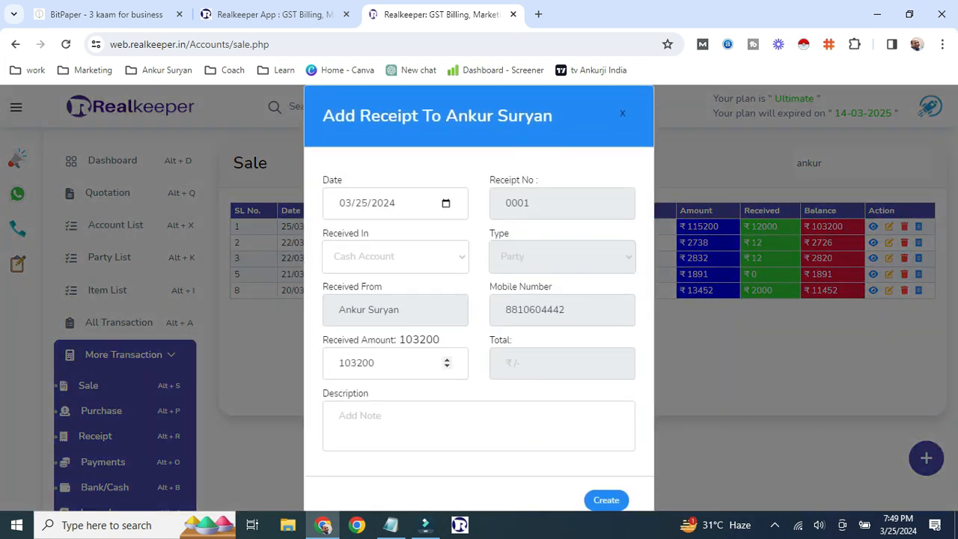
left_click_drag(385, 363, 336, 363)
type("50000")
left_click(385, 422)
type("for cash")
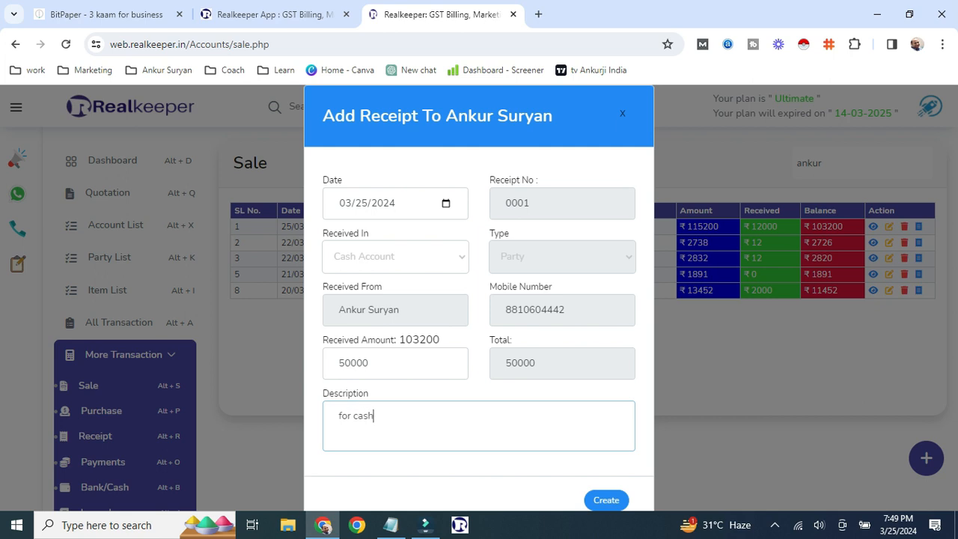
left_click(606, 500)
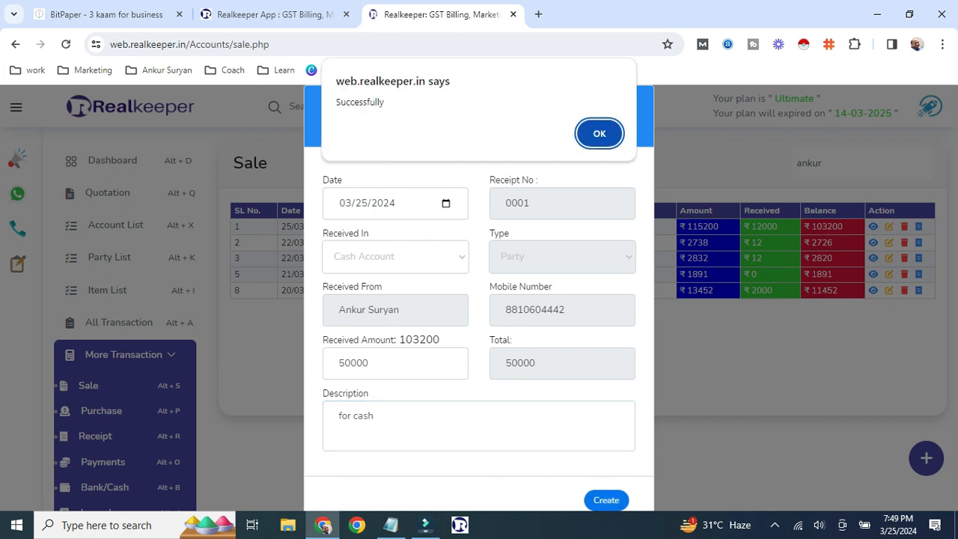
key("Return")
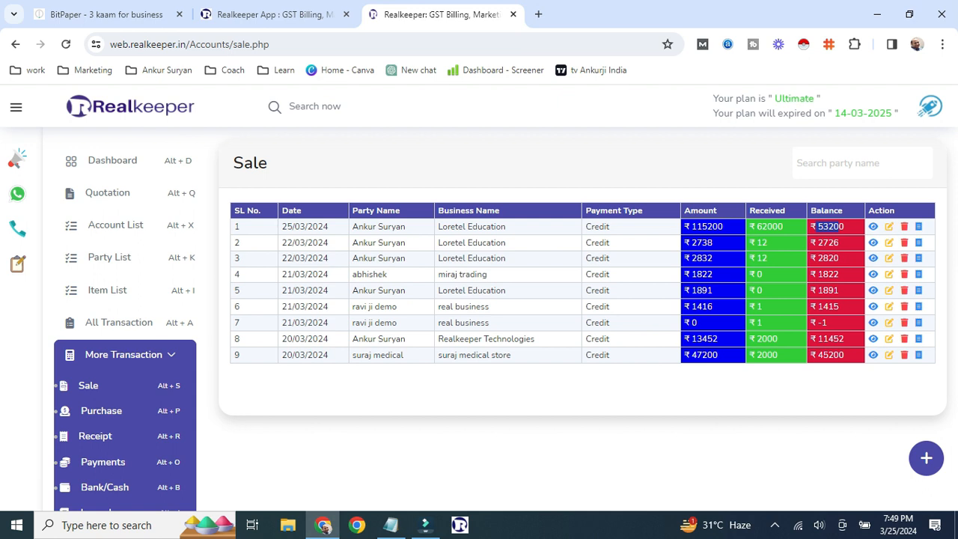
scroll(118, 322, "down", 2)
scroll(118, 322, "up", 2)
- Start a new quotation for Miraj Trading with Dell Computer as the first product
left_click(107, 192)
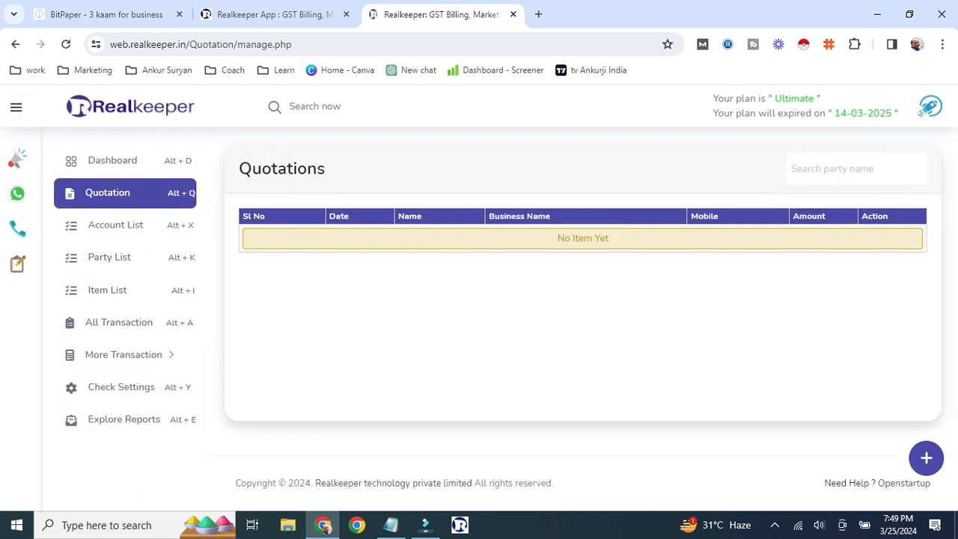
left_click(925, 458)
type("ank")
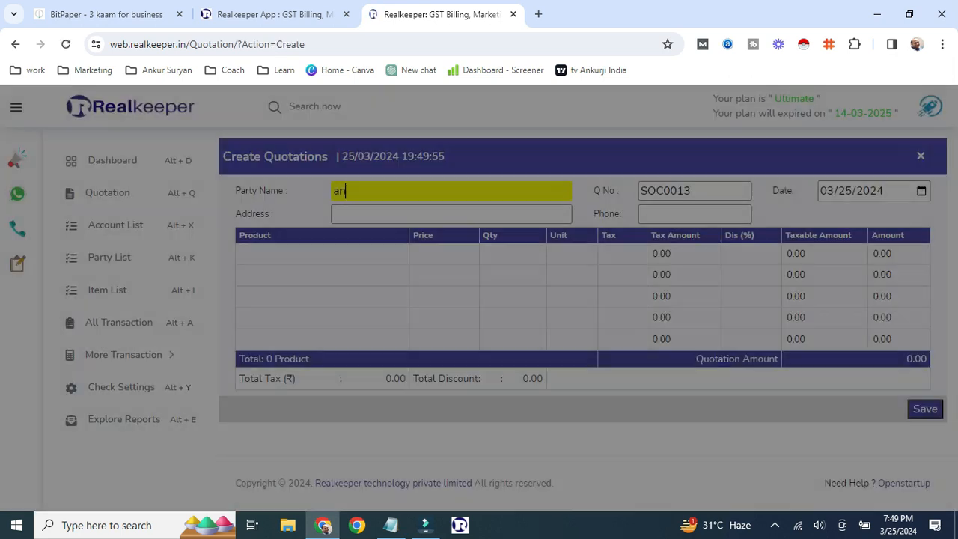
key("Return")
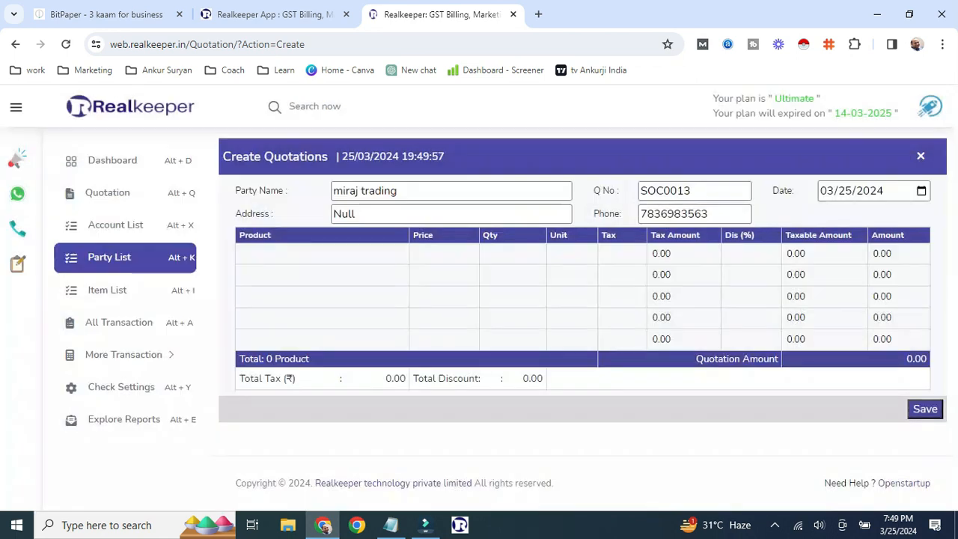
type("d")
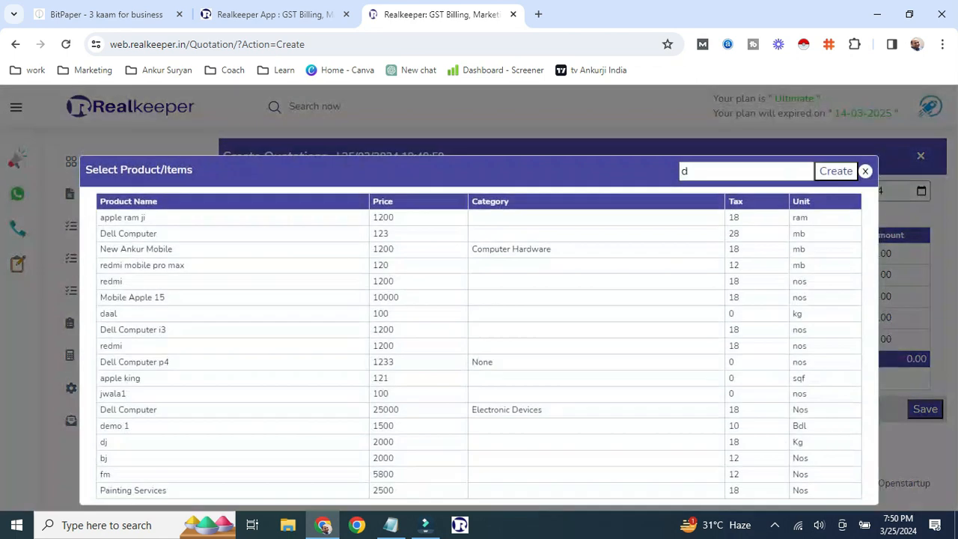
key("Return")
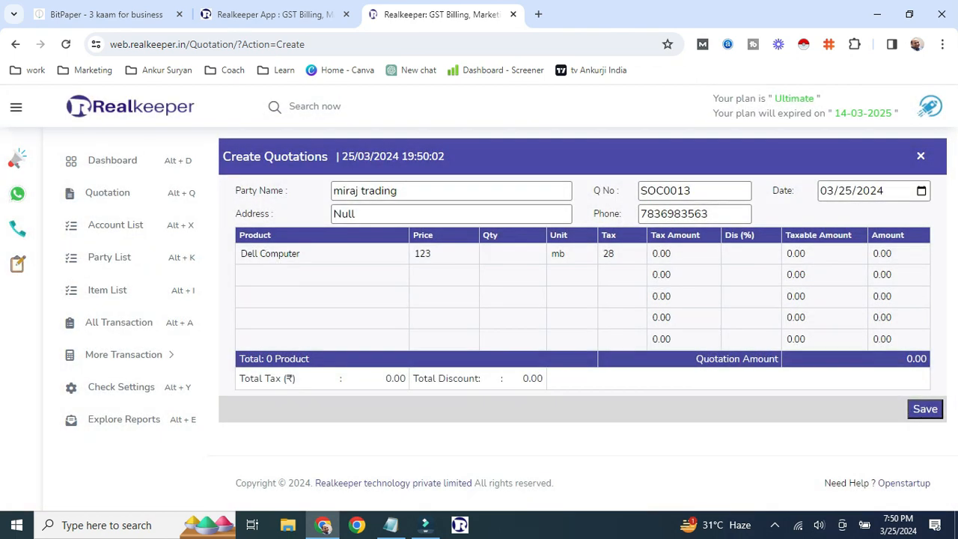
- Set Dell Computer to price 1230 and quantity 10, then save and preview quotation SOC0013 (15744)
left_click(444, 254)
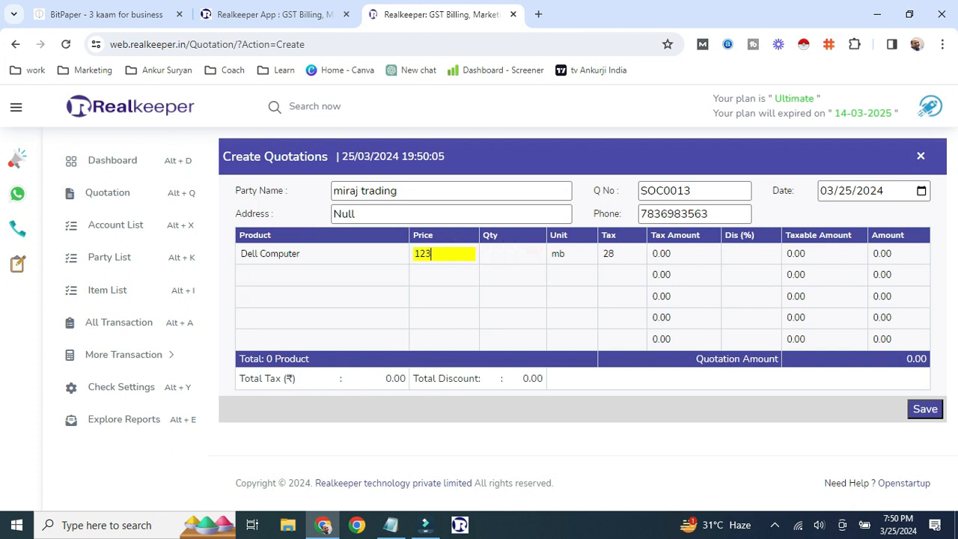
type("0")
key("Tab")
type("10")
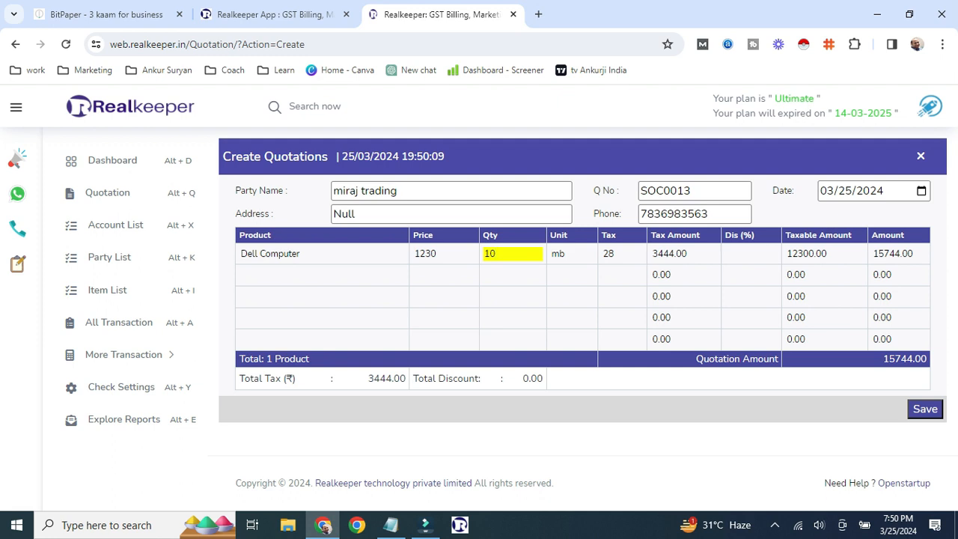
key("alt+s")
scroll(479, 298, "down", 1)
scroll(478, 298, "down", 4)
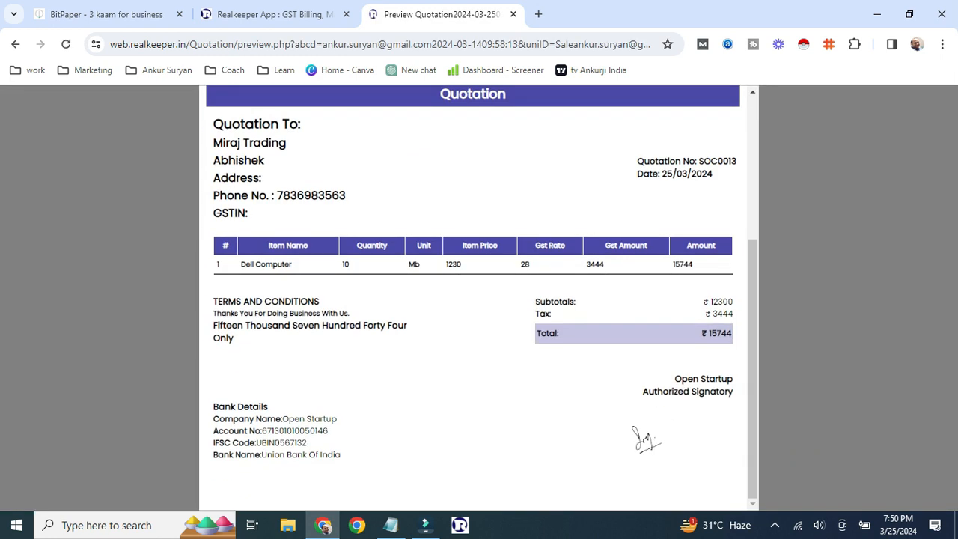
scroll(478, 298, "up", 5)
left_click(722, 103)
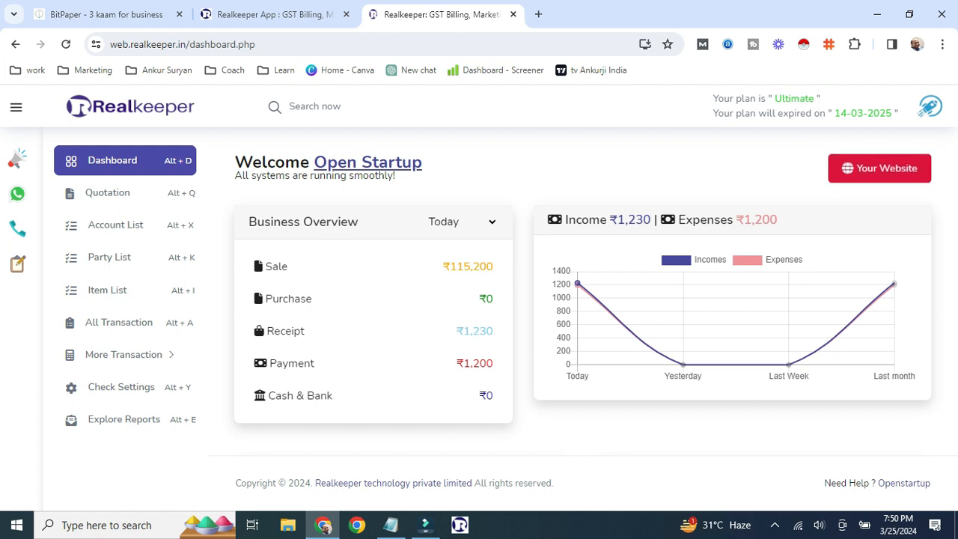
- Toggle the You will Get bars on and off in the dashboard chart
scroll(521, 247, "down", 4)
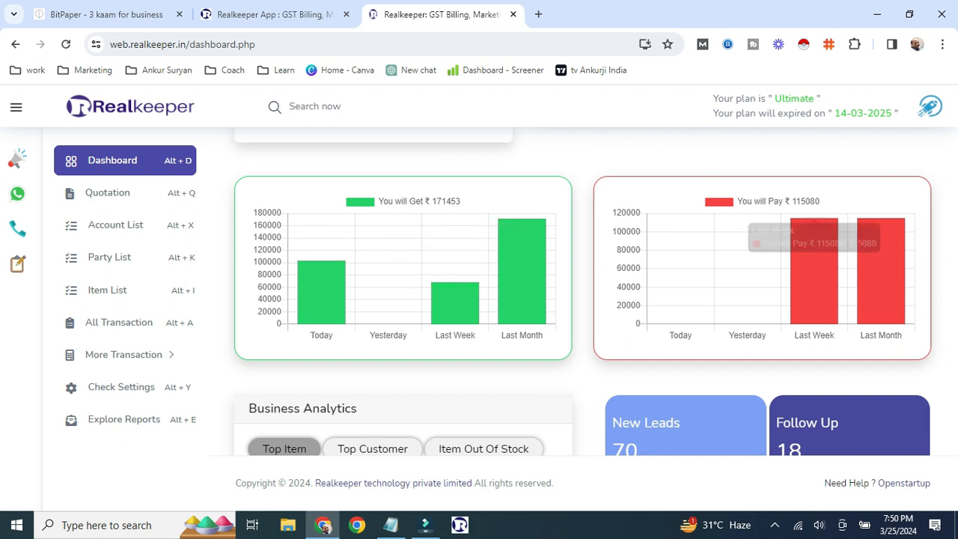
left_click(404, 201)
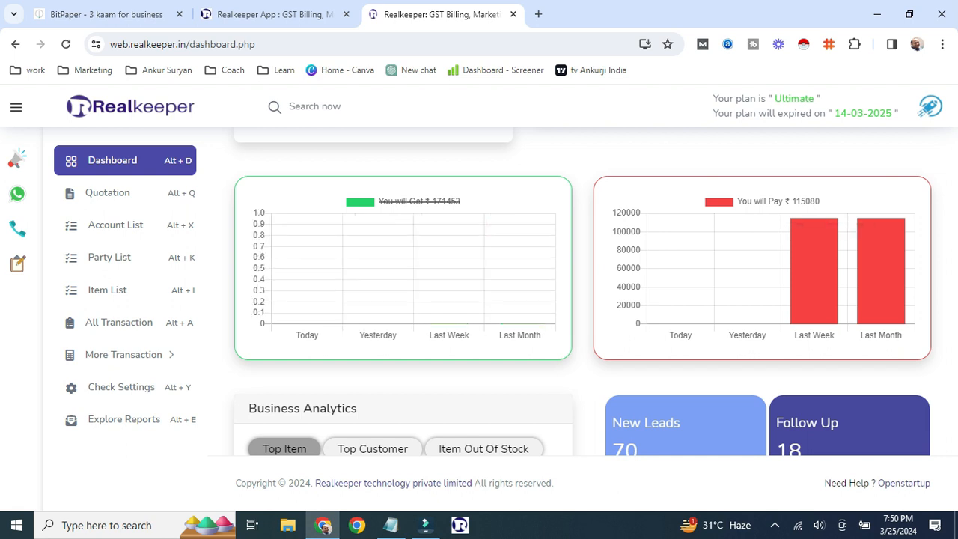
left_click(402, 201)
left_click(404, 202)
left_click(404, 202)
left_click(404, 202)
left_click(404, 201)
- View the Top Customer, Item Out Of Stock and Top Item analytics lists
scroll(582, 292, "down", 3)
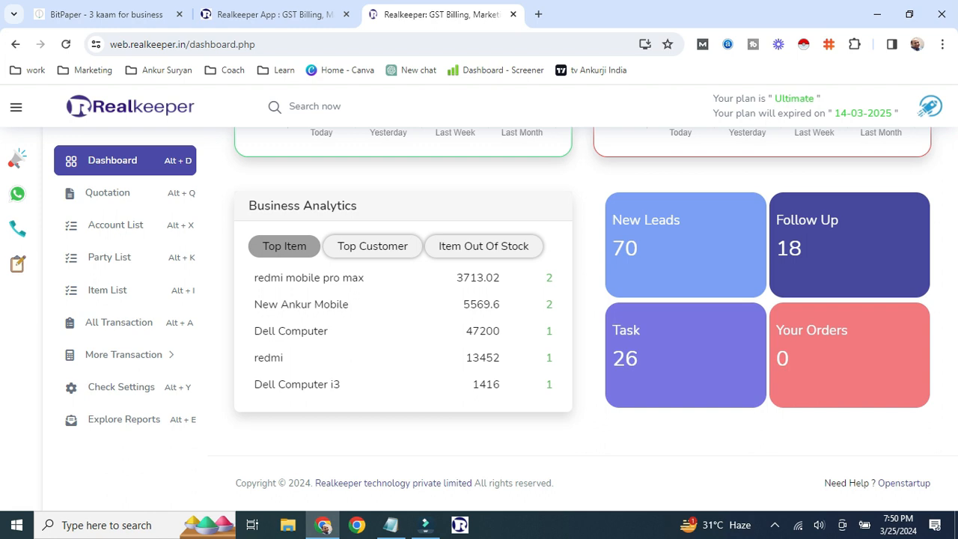
left_click(373, 246)
left_click(483, 246)
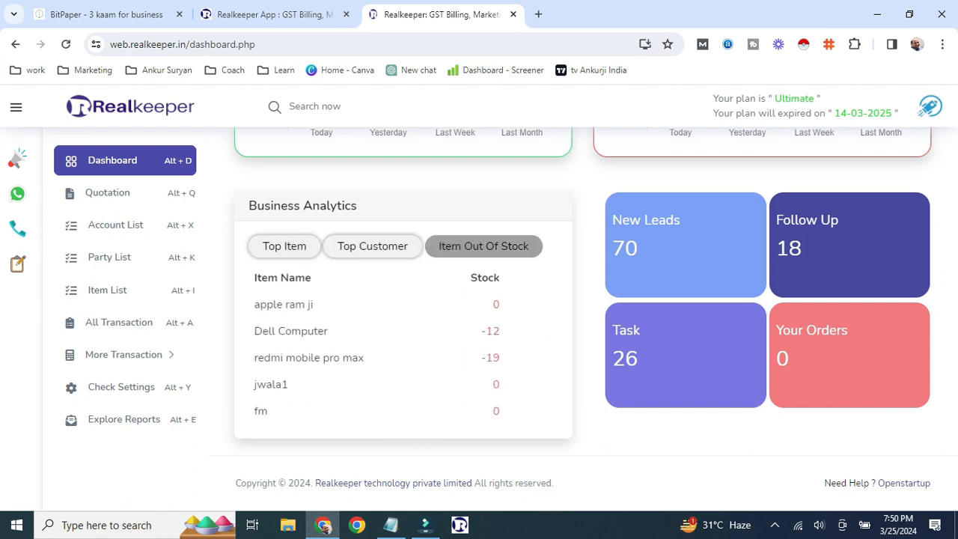
left_click(372, 246)
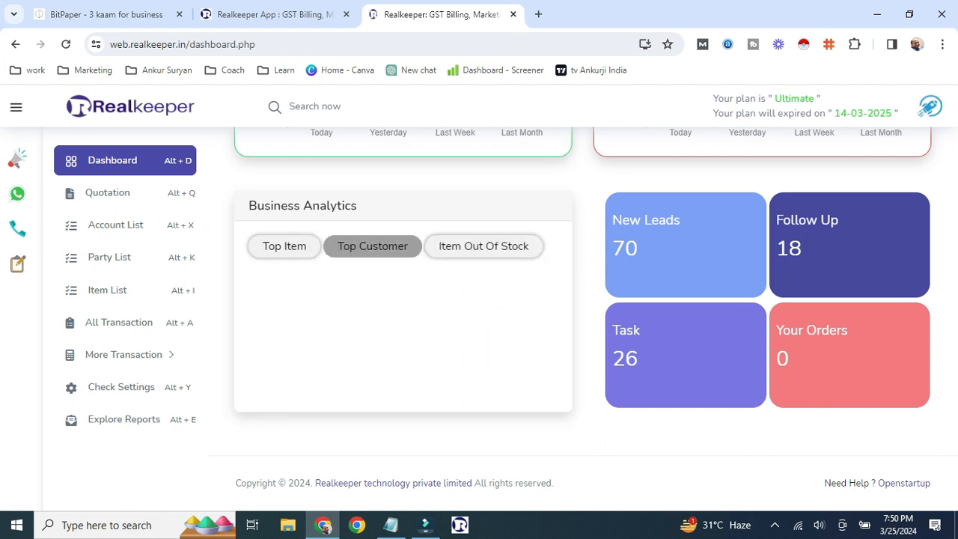
left_click(285, 246)
scroll(299, 262, "up", 4)
scroll(583, 299, "up", 3)
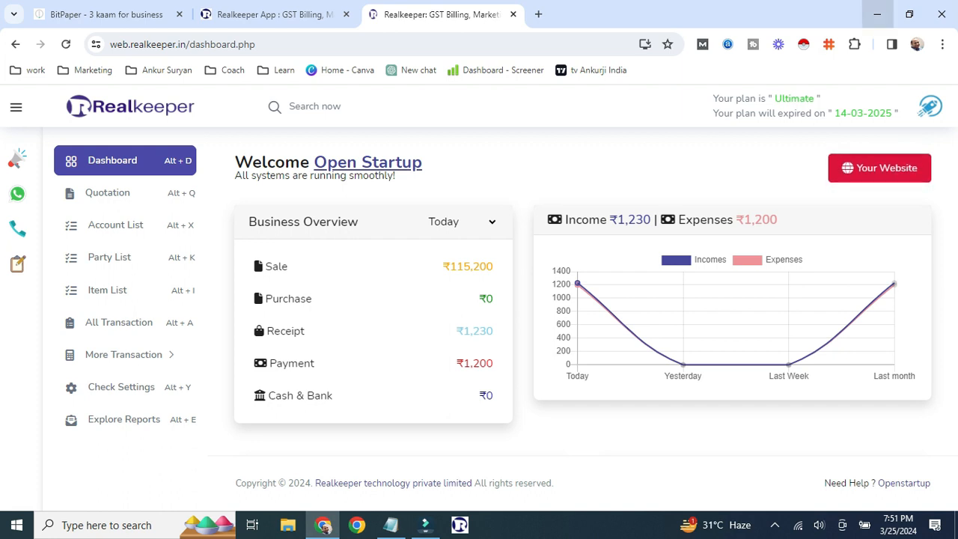
- Open the realkeeper.in desktop download page, close its details form, and minimize Chrome
left_click(269, 15)
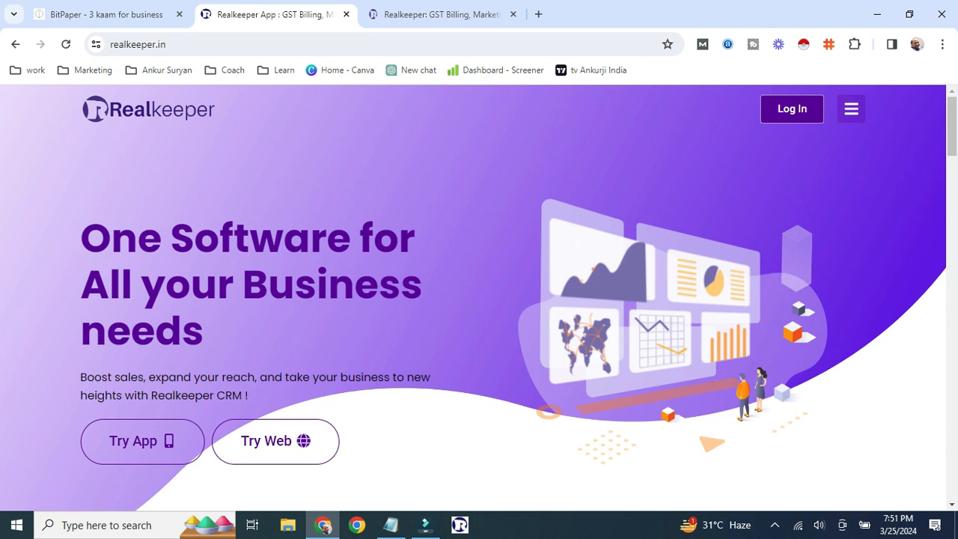
scroll(479, 299, "down", 10)
scroll(479, 300, "down", 5)
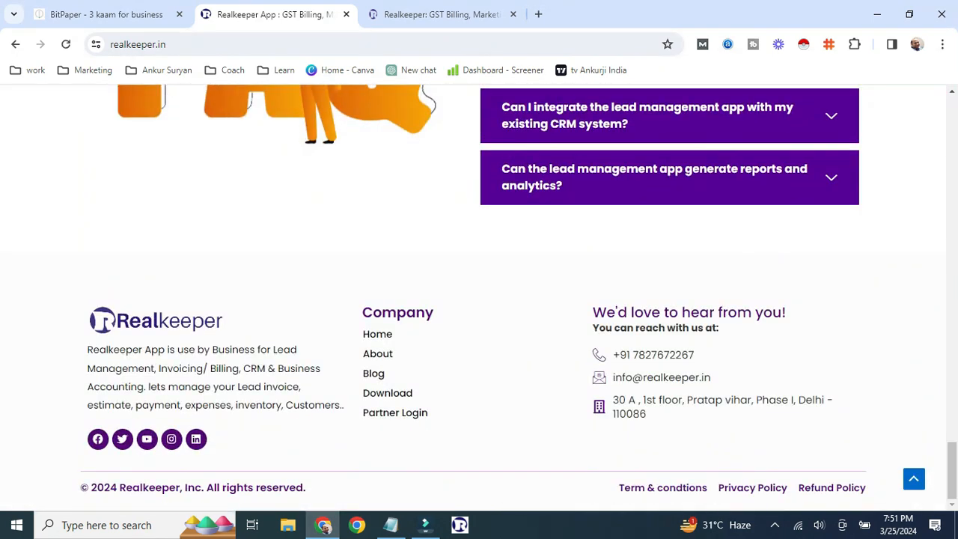
left_click(387, 393)
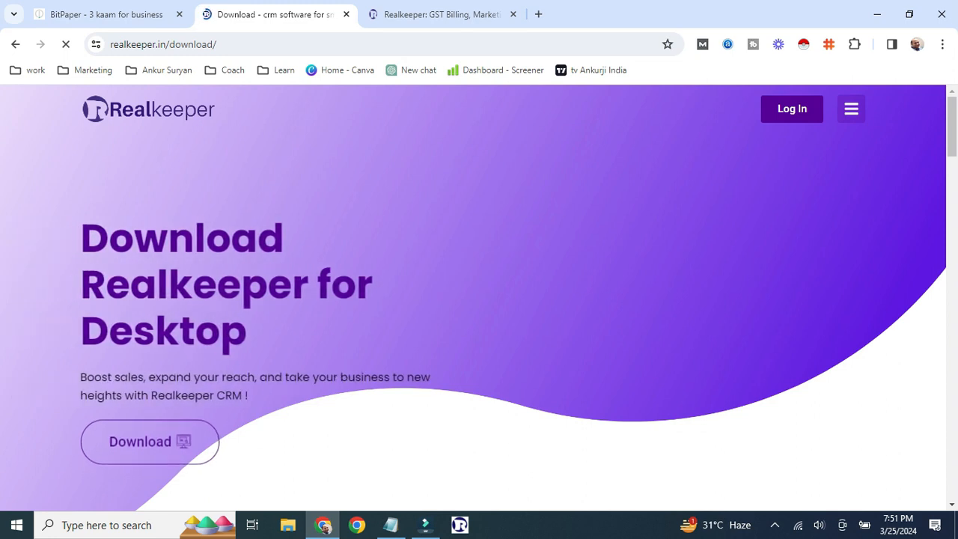
left_click(150, 441)
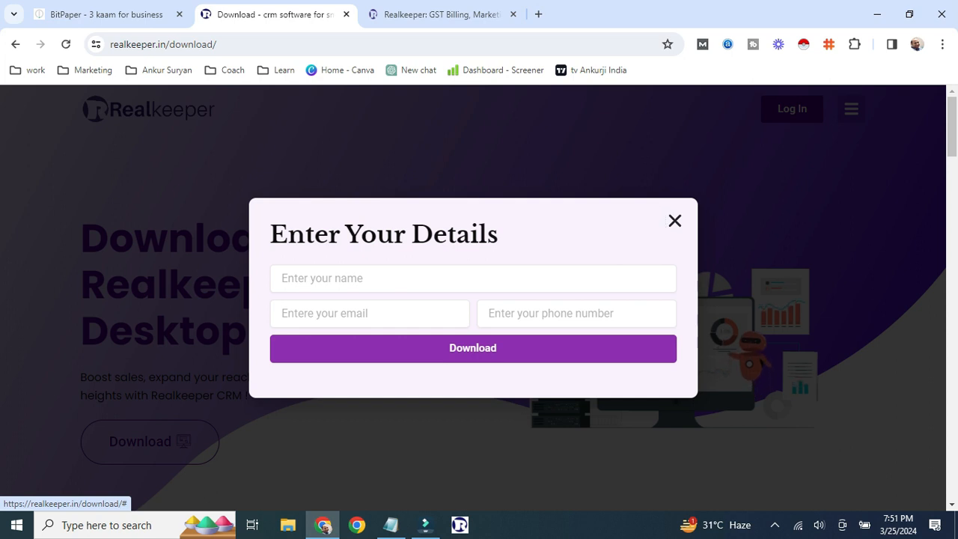
left_click(675, 221)
left_click(877, 14)
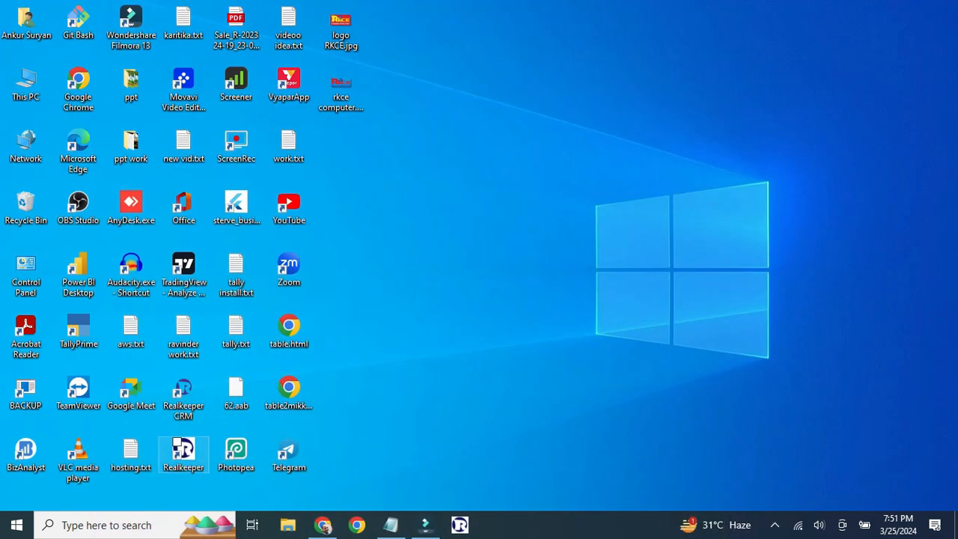
- Launch the Realkeeper desktop app, then return to realkeeper.in and open its navigation menu
left_click(178, 448)
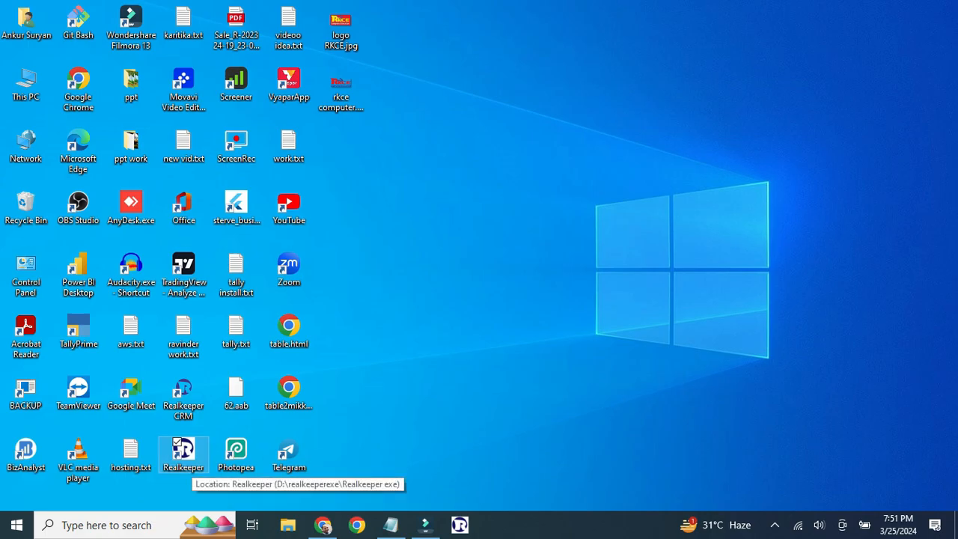
double_click(178, 447)
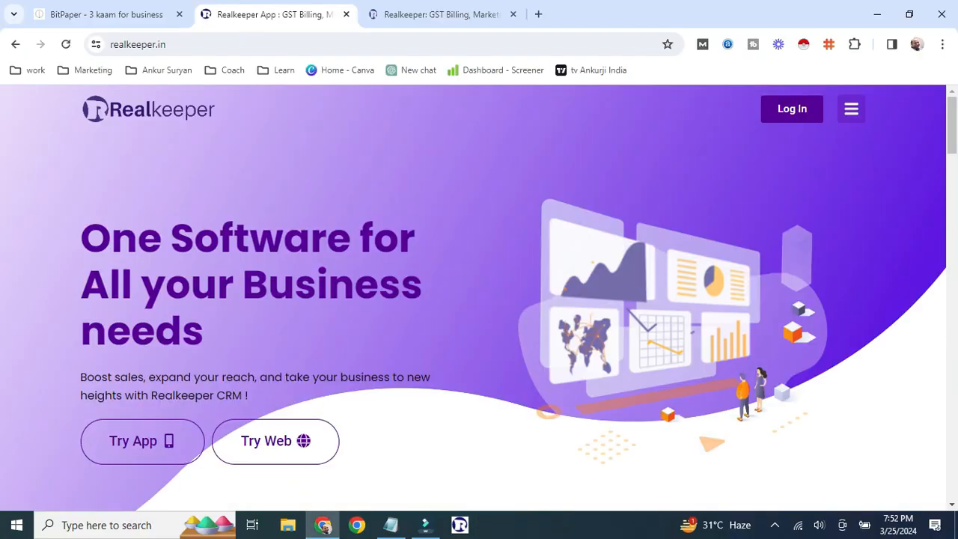
left_click(322, 525)
left_click(851, 109)
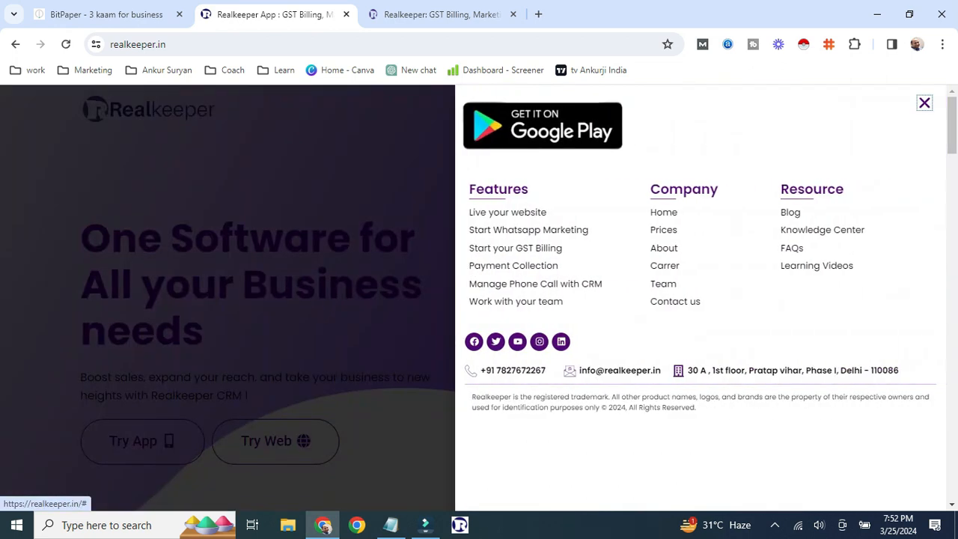
- Show the Prices page with the Basic, Advance and Ultimate plan cards
left_click(663, 230)
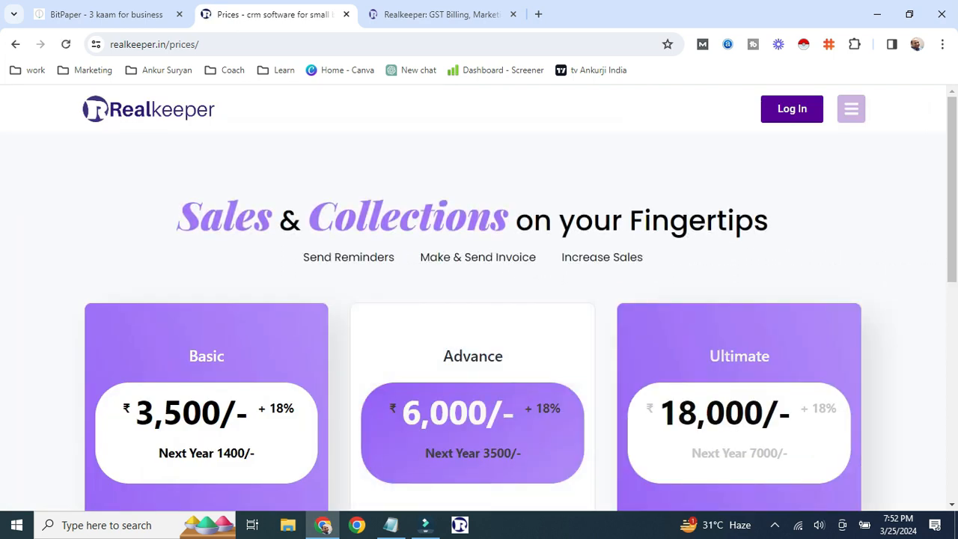
scroll(479, 299, "down", 1)
scroll(478, 299, "down", 2)
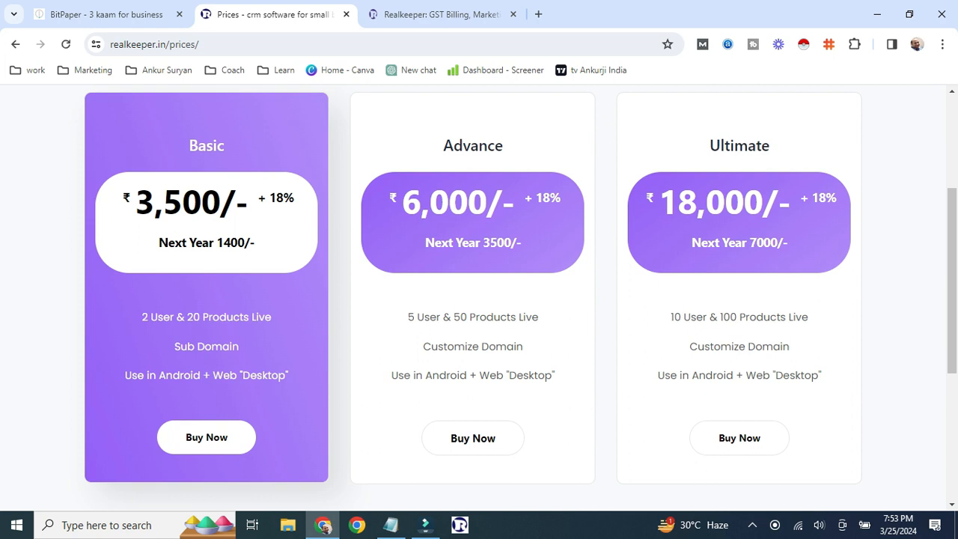
- On BitPaper page 2, draw an arrow pointing right from the circled Subscribed badge
left_click(108, 14)
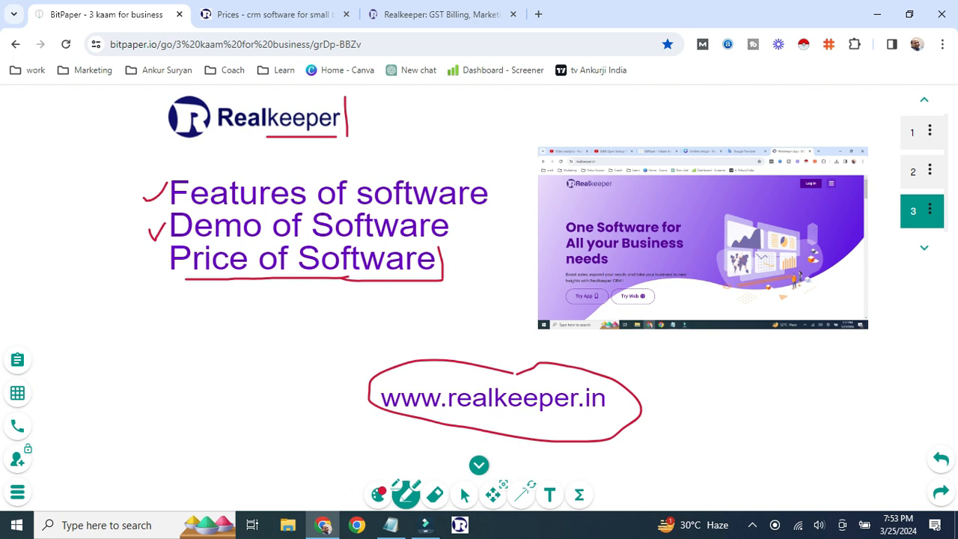
left_click(914, 172)
mouse_move(327, 408)
left_mouse_down()
mouse_move(413, 405)
mouse_move(456, 422)
mouse_move(423, 430)
left_mouse_up()
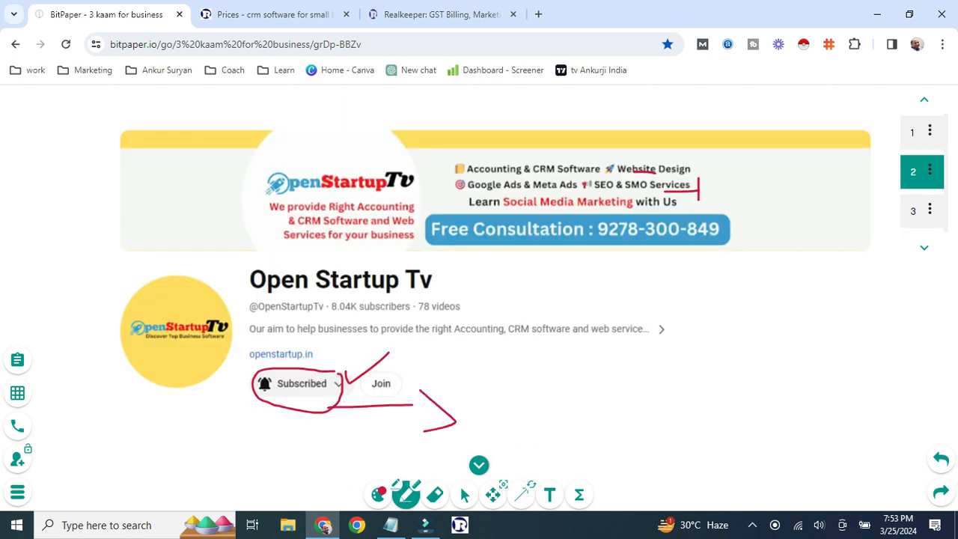